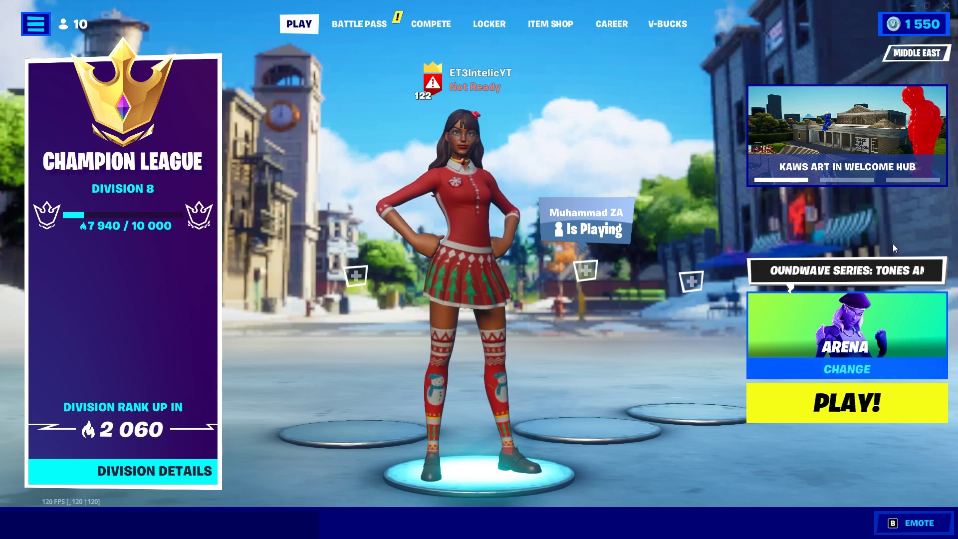
- View the Fortnite game settings and return to the lobby
{"action": "left_click", "coordinate": [36, 26]}
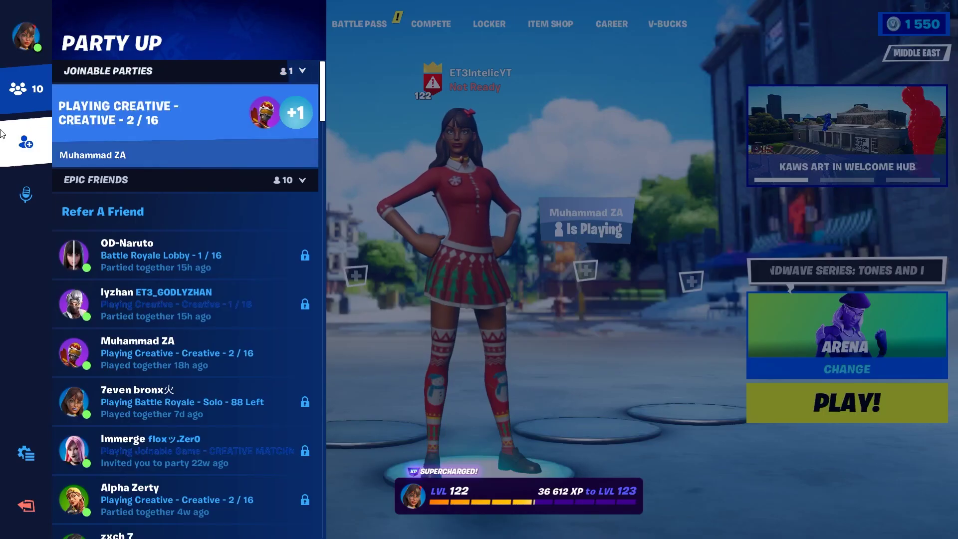
{"action": "left_click", "coordinate": [26, 454]}
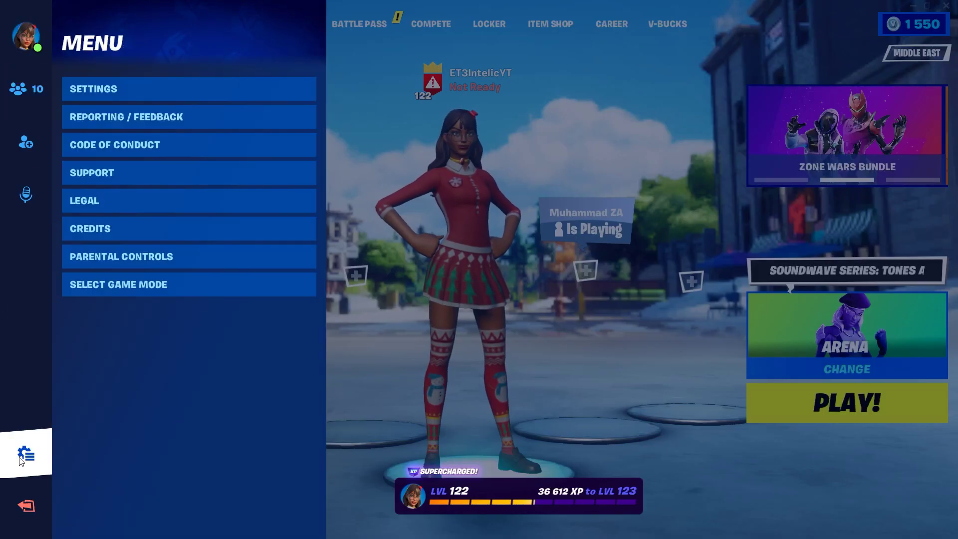
{"action": "left_click", "coordinate": [191, 94]}
{"action": "left_click", "coordinate": [913, 523]}
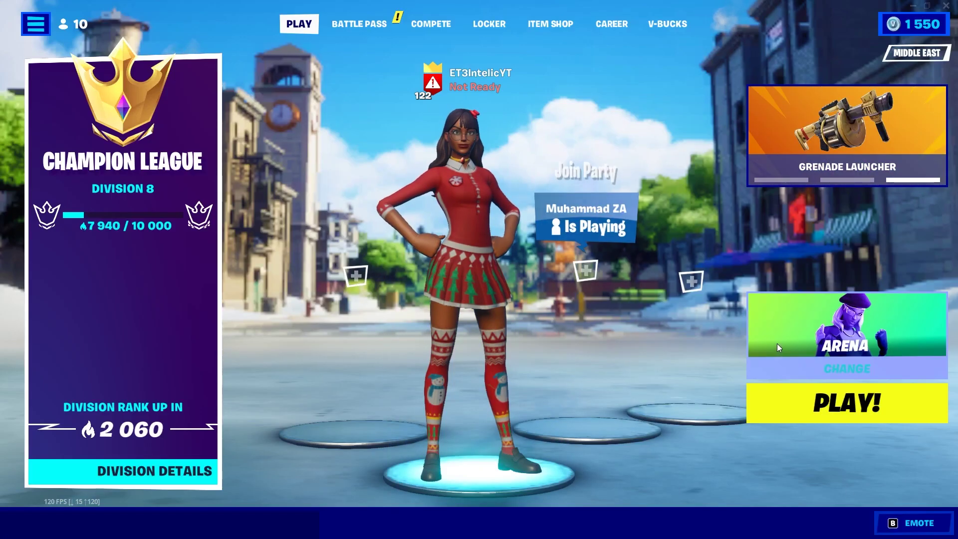
- Change the game mode from the lobby to Creative and launch it
{"action": "left_click", "coordinate": [819, 375]}
{"action": "left_click", "coordinate": [231, 21]}
{"action": "left_click", "coordinate": [187, 318]}
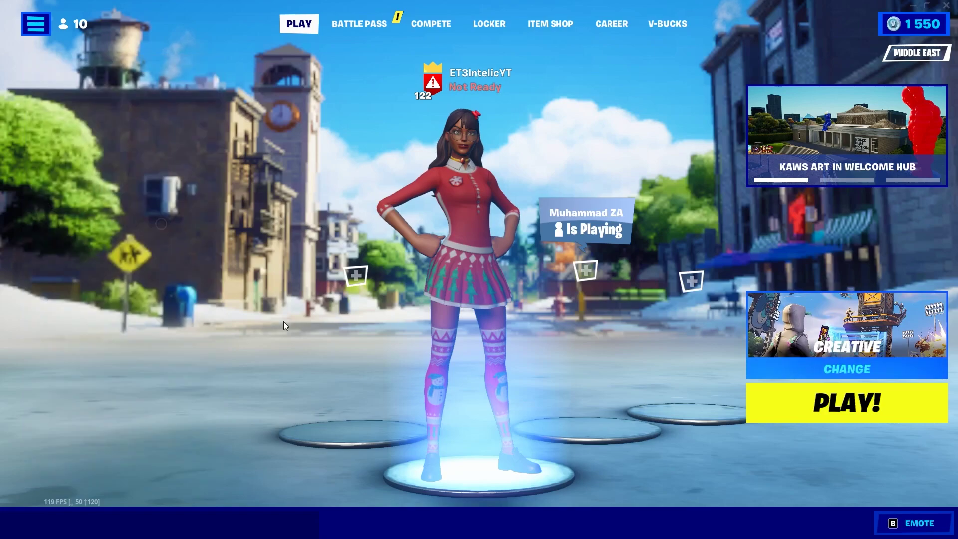
{"action": "left_click", "coordinate": [810, 409]}
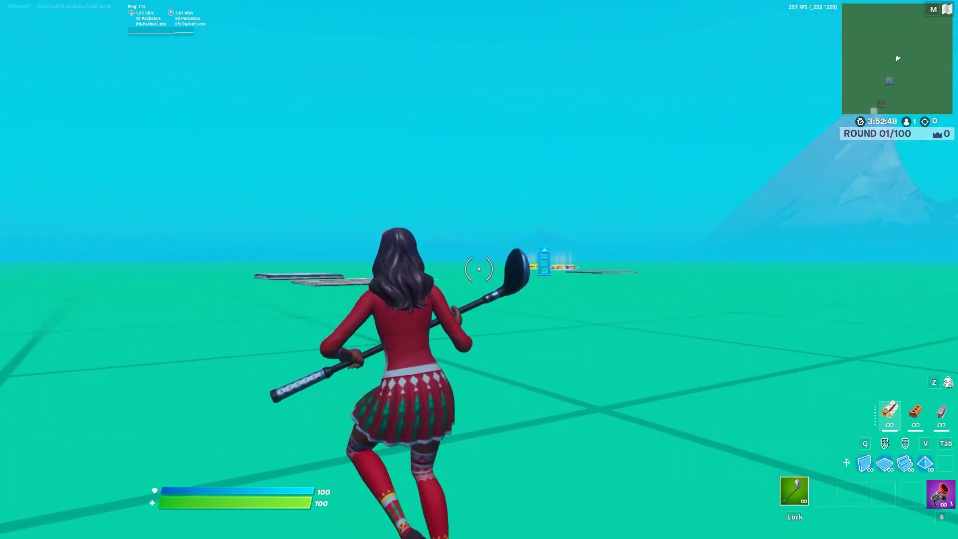
{"action": "key", "text": "w"}
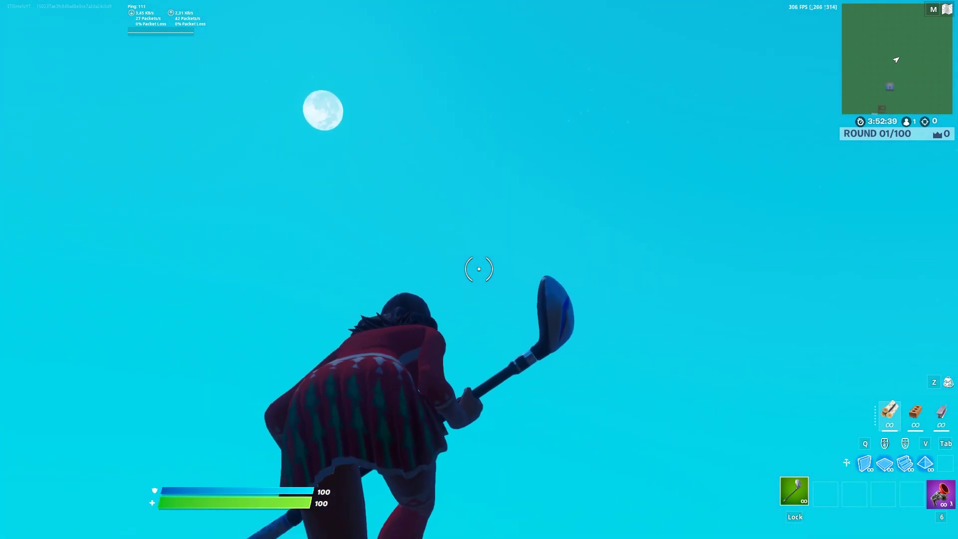
{"action": "key", "text": "w"}
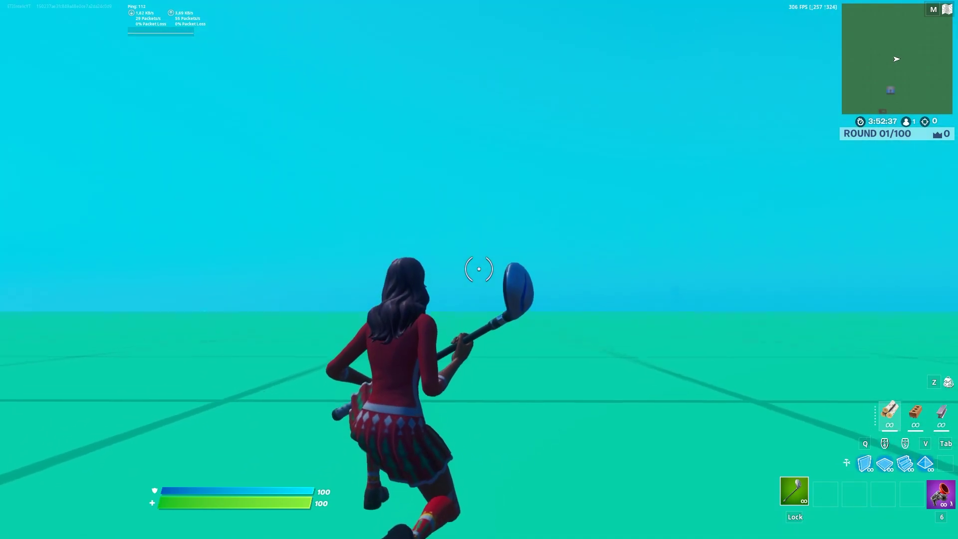
{"action": "key", "text": "F3"}
{"action": "left_click", "coordinate": [480, 269]}
{"action": "key", "text": "c"}
{"action": "left_click", "coordinate": [479, 269]}
{"action": "key", "text": "c"}
{"action": "key", "text": "q"}
{"action": "left_click", "coordinate": [479, 270]}
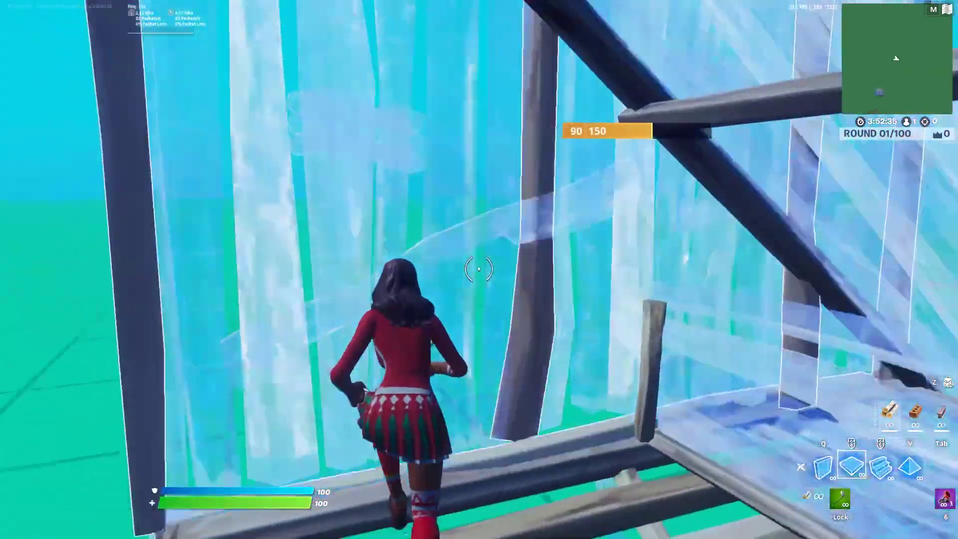
{"action": "left_click", "coordinate": [479, 269]}
{"action": "key", "text": "v"}
{"action": "left_click", "coordinate": [479, 269]}
{"action": "key", "text": "Caps_Lock"}
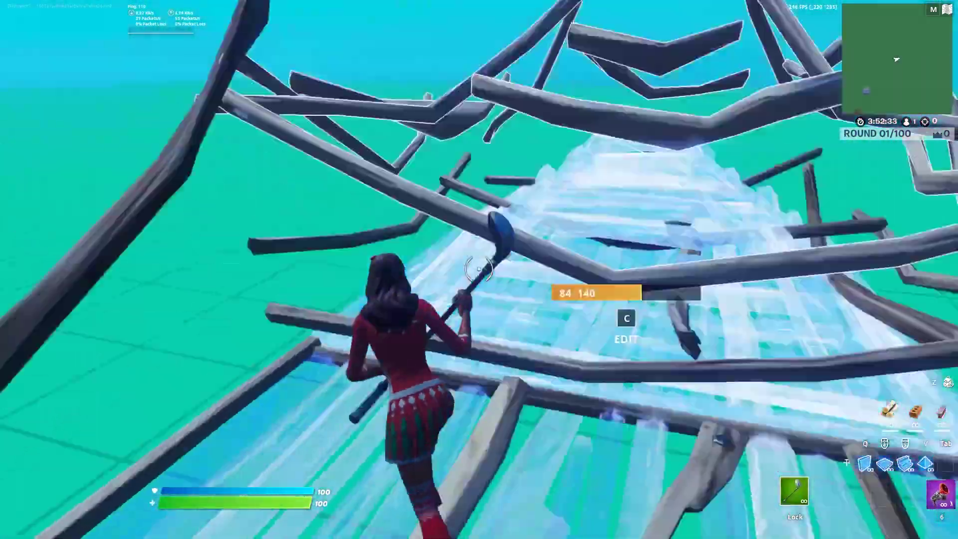
{"action": "key", "text": "c"}
{"action": "key", "text": "c"}
{"action": "key", "text": "F3"}
{"action": "left_click", "coordinate": [480, 269]}
{"action": "key", "text": "c"}
{"action": "key", "text": "q"}
{"action": "left_click", "coordinate": [480, 269]}
{"action": "key", "text": "c"}
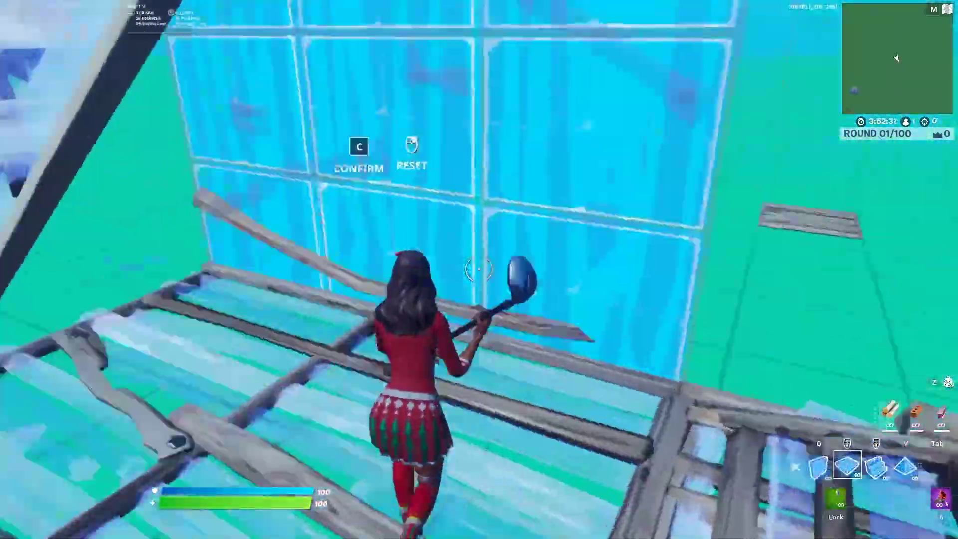
{"action": "key", "text": "F3"}
{"action": "left_click", "coordinate": [479, 270]}
{"action": "key", "text": "Caps_Lock"}
{"action": "key", "text": "c"}
{"action": "left_click", "coordinate": [479, 269]}
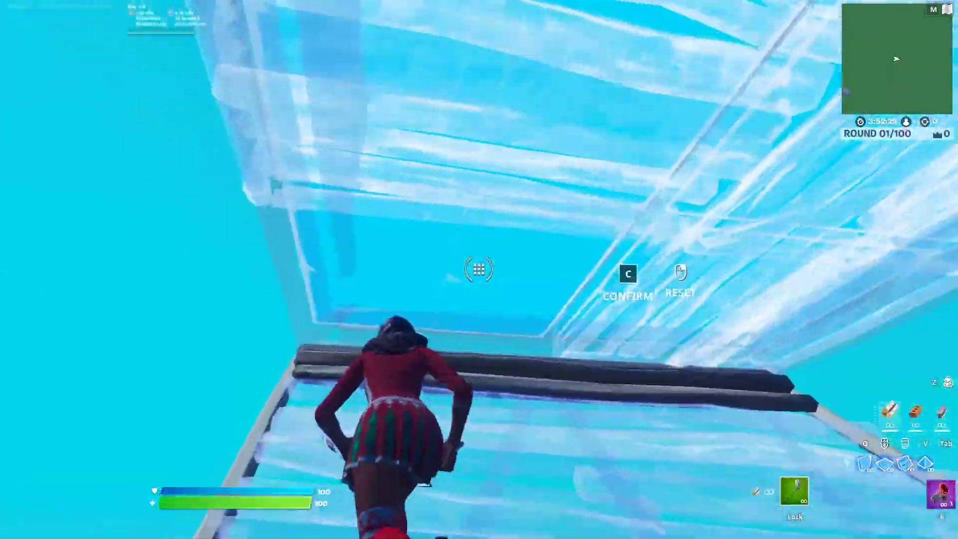
{"action": "key", "text": "c"}
{"action": "key", "text": "F2"}
{"action": "key", "text": "c"}
{"action": "key", "text": "q"}
{"action": "left_click", "coordinate": [480, 269]}
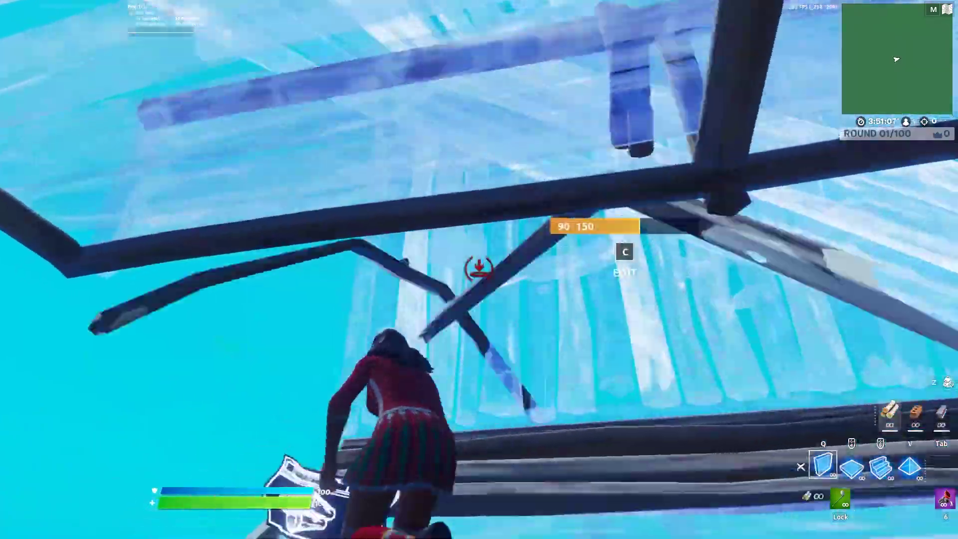
{"action": "key", "text": "F3"}
{"action": "left_click", "coordinate": [479, 269]}
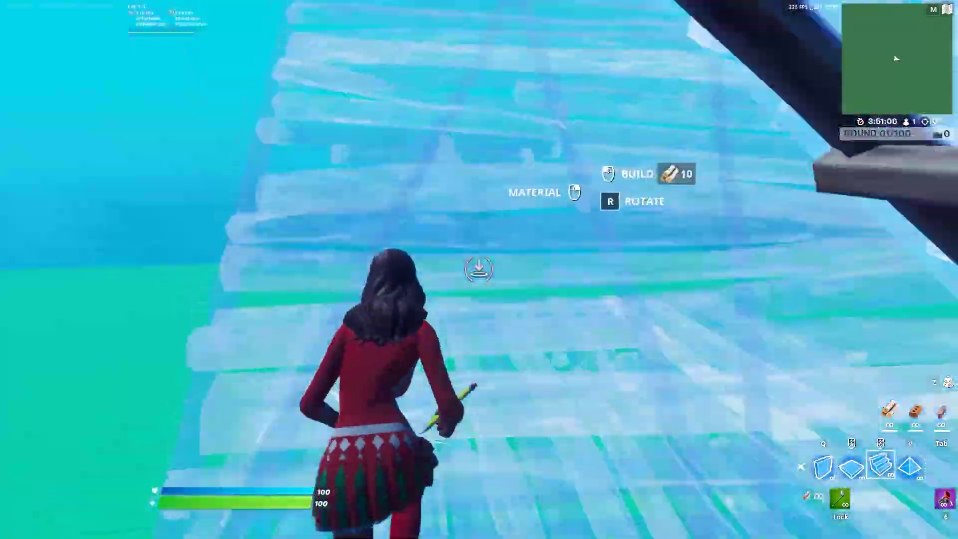
{"action": "key", "text": "q"}
{"action": "left_click", "coordinate": [479, 269]}
{"action": "key", "text": "F3"}
{"action": "left_click", "coordinate": [480, 269]}
{"action": "key", "text": "v"}
{"action": "left_click", "coordinate": [479, 269]}
{"action": "key", "text": "c"}
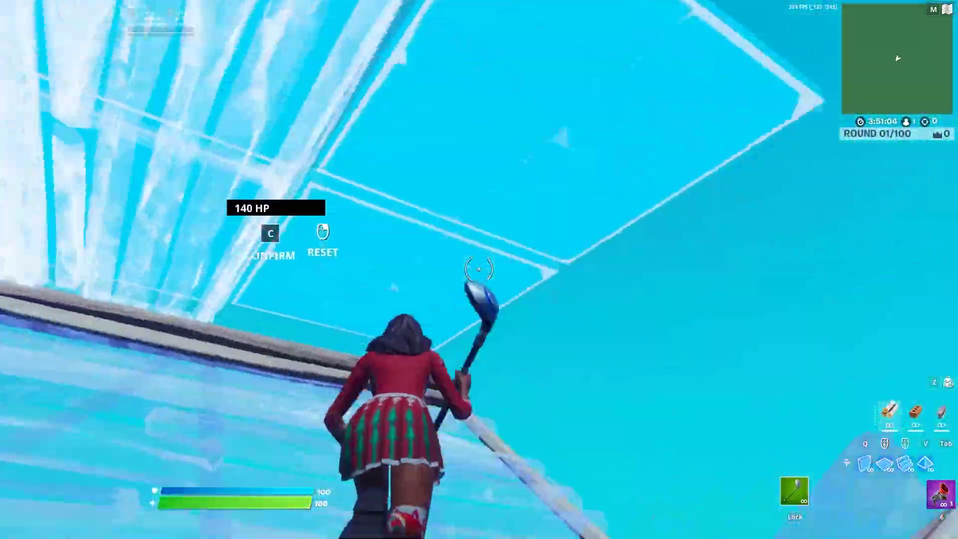
{"action": "key", "text": "c"}
{"action": "key", "text": "q"}
{"action": "key", "text": "c"}
{"action": "key", "text": "c"}
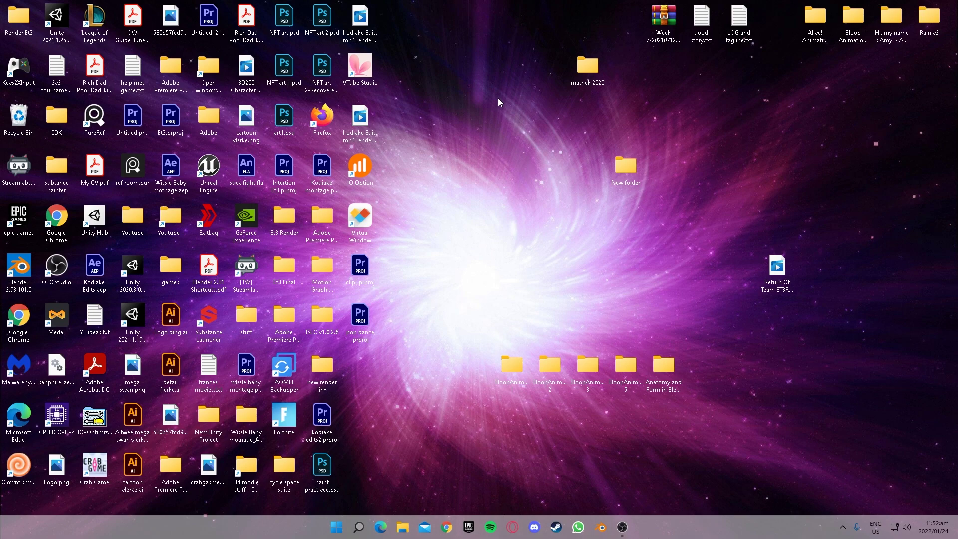
- Launch the Windows Run dialog, open the application data location with it and go to the AppData folder
{"action": "key", "text": "super"}
{"action": "type", "text": "rub"}
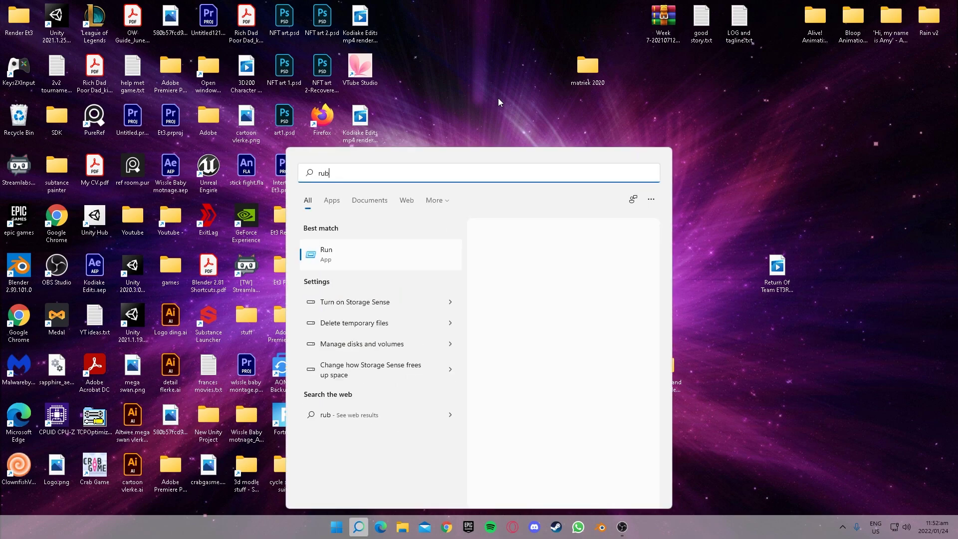
{"action": "key", "text": "Return"}
{"action": "type", "text": "%"}
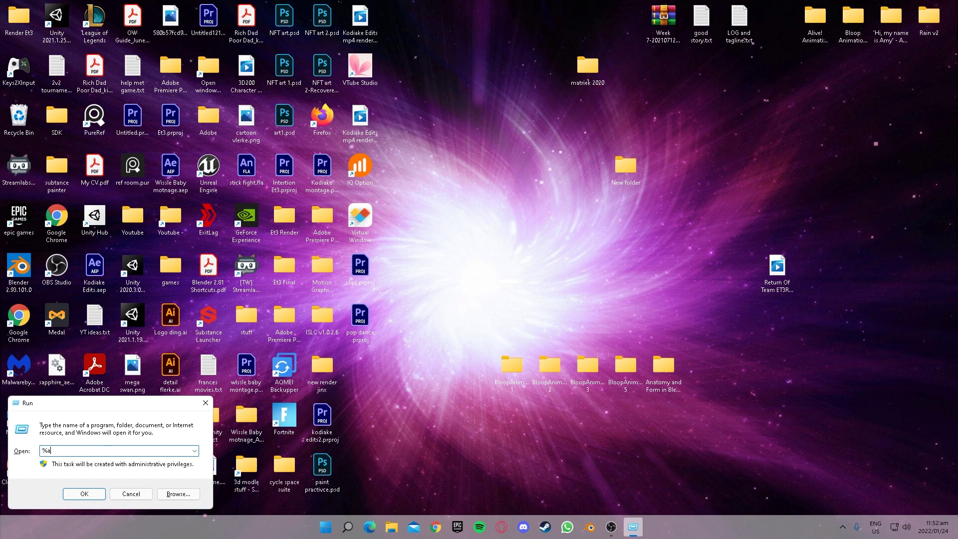
{"action": "type", "text": "appdata"}
{"action": "key", "text": "Return"}
{"action": "left_click", "coordinate": [334, 181]}
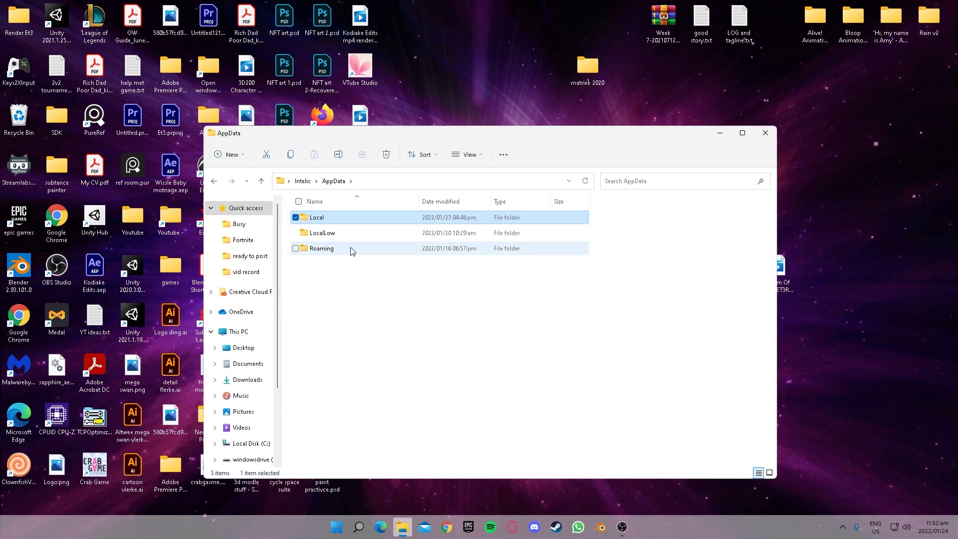
- Go from AppData into Local, FortniteGame, Saved, Config and WindowsClient
{"action": "double_click", "coordinate": [352, 218]}
{"action": "scroll", "coordinate": [343, 391], "scroll_direction": "down", "scroll_amount": 12}
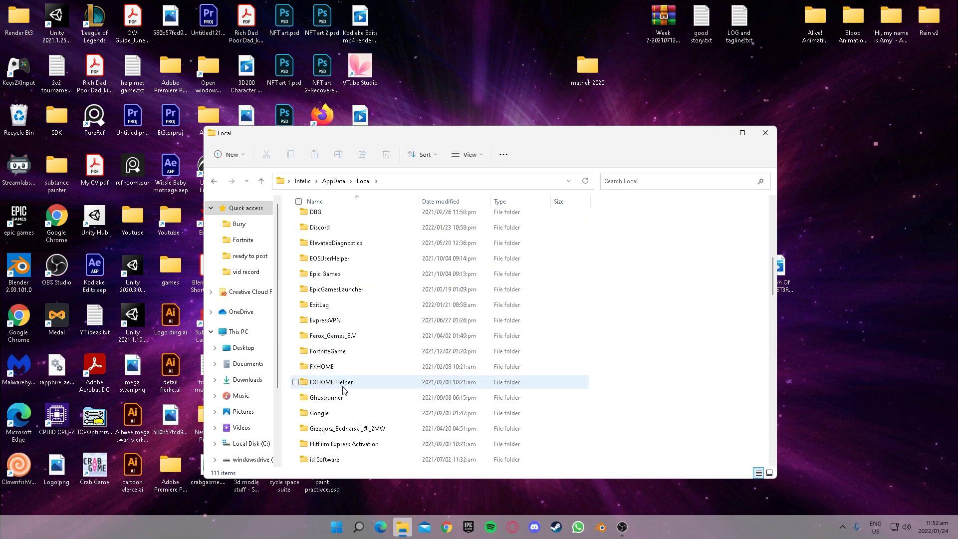
{"action": "double_click", "coordinate": [343, 305]}
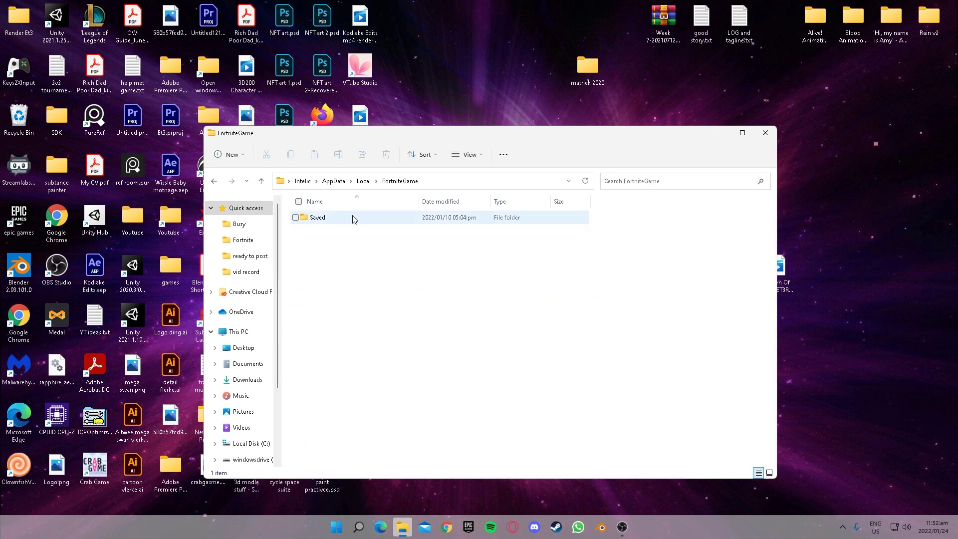
{"action": "double_click", "coordinate": [354, 217]}
{"action": "double_click", "coordinate": [356, 233]}
{"action": "left_click", "coordinate": [359, 234]}
{"action": "double_click", "coordinate": [359, 233]}
- Check the Read-only attribute in the properties of GameUserSettings.ini and close them
{"action": "left_click", "coordinate": [360, 220]}
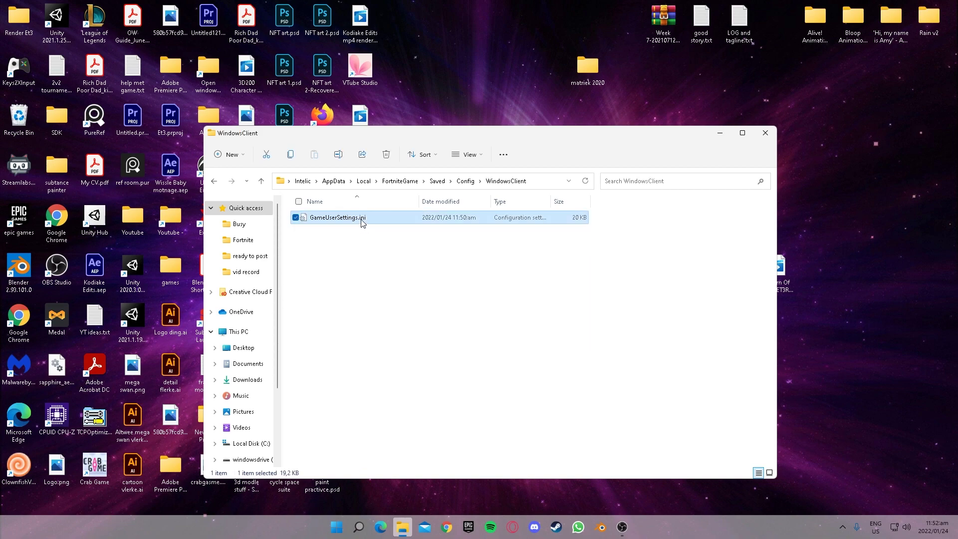
{"action": "right_click", "coordinate": [362, 221]}
{"action": "left_click", "coordinate": [400, 316]}
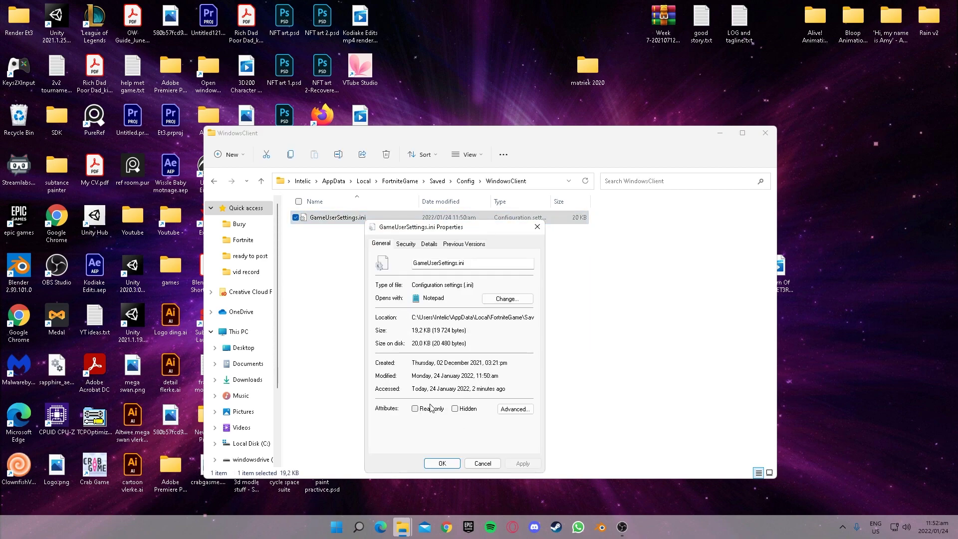
{"action": "left_click", "coordinate": [443, 463]}
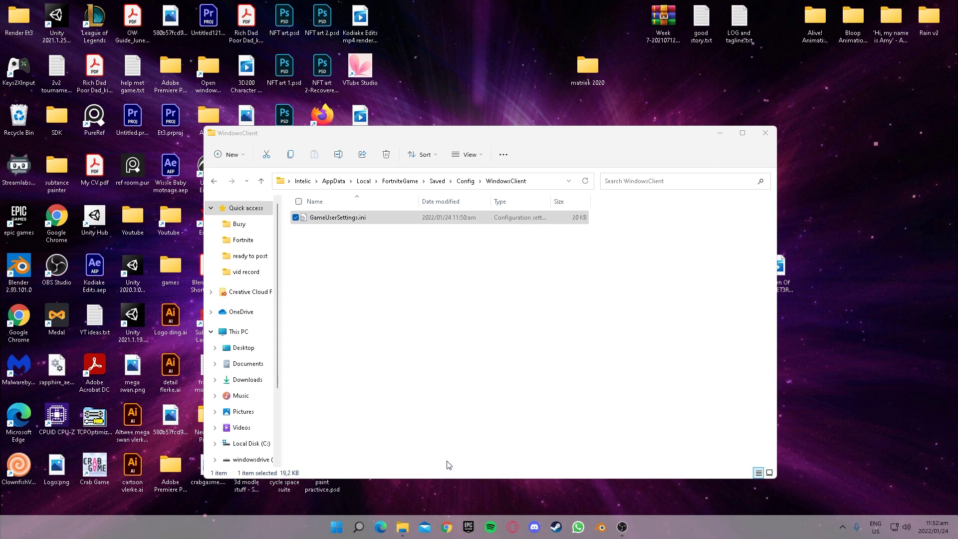
- Open GameUserSettings.ini in Notepad and review the find and replace values of the Replace command
{"action": "double_click", "coordinate": [407, 221]}
{"action": "left_click", "coordinate": [294, 139]}
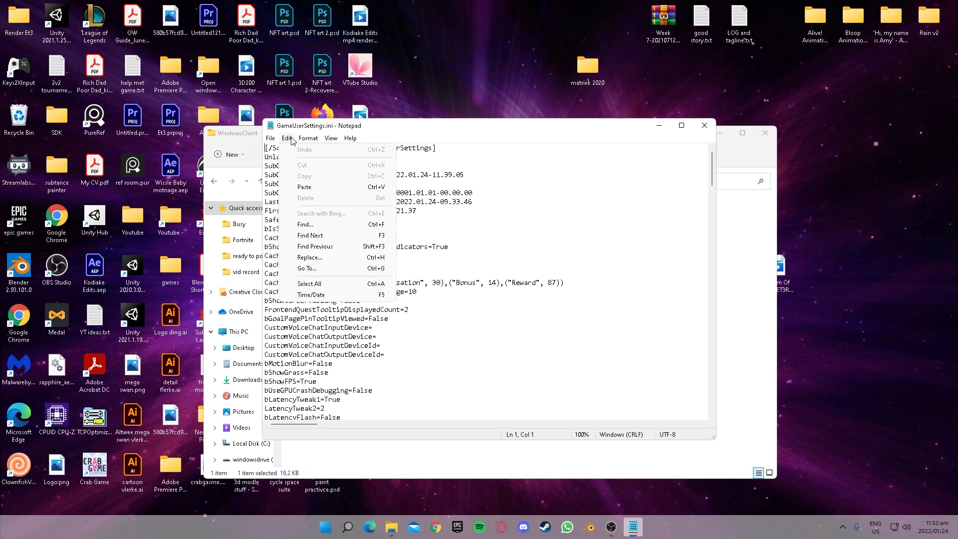
{"action": "left_click", "coordinate": [343, 248]}
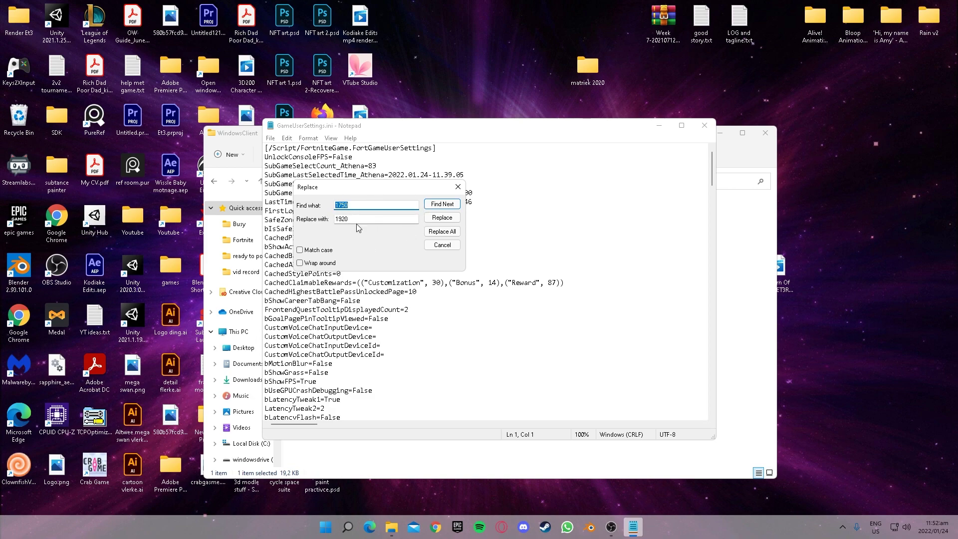
{"action": "key", "text": "Tab"}
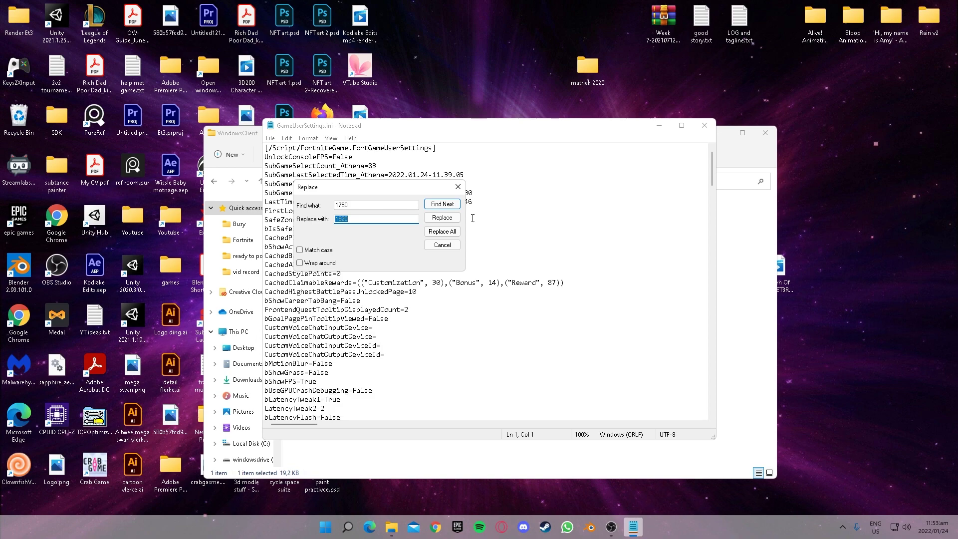
{"action": "key", "text": "shift+Tab"}
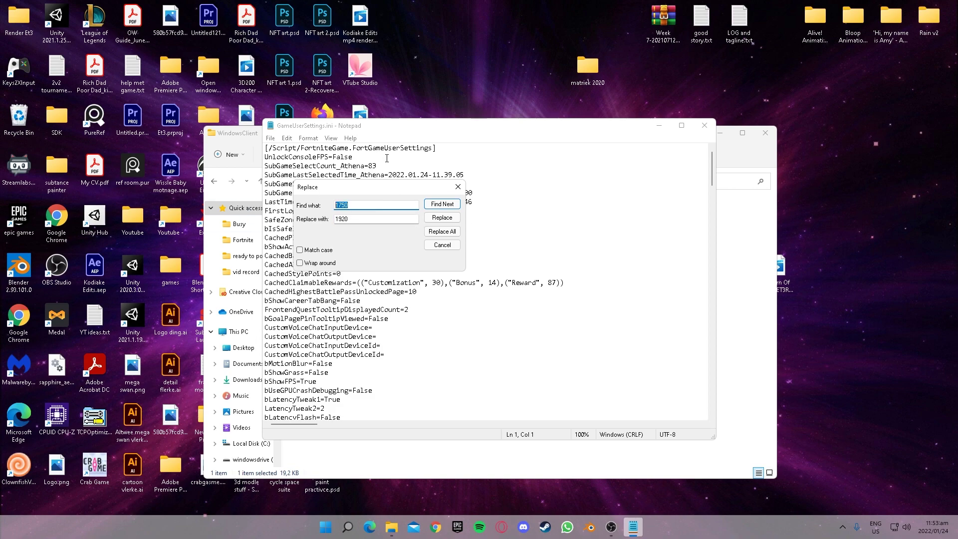
{"action": "left_click", "coordinate": [459, 188]}
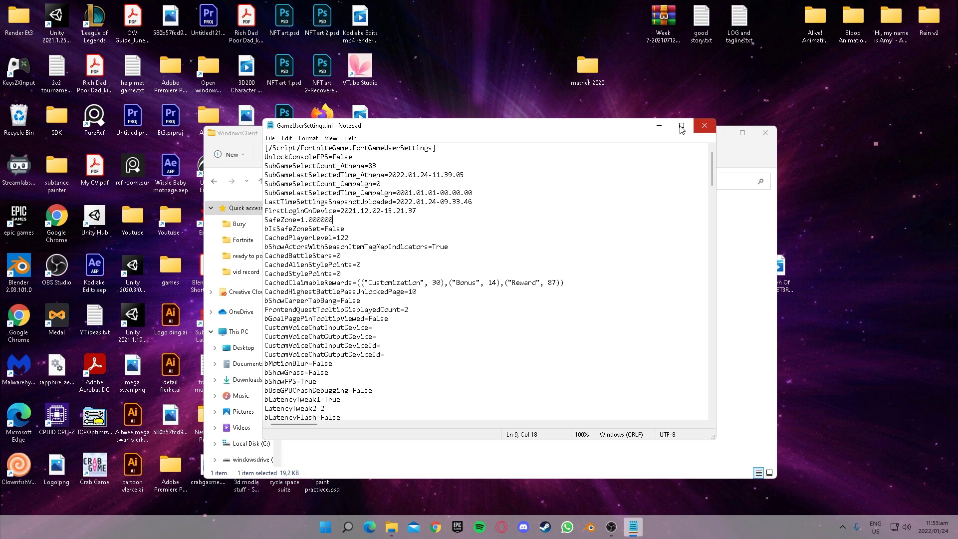
- Save GameUserSettings.ini and close it
{"action": "left_click", "coordinate": [270, 138]}
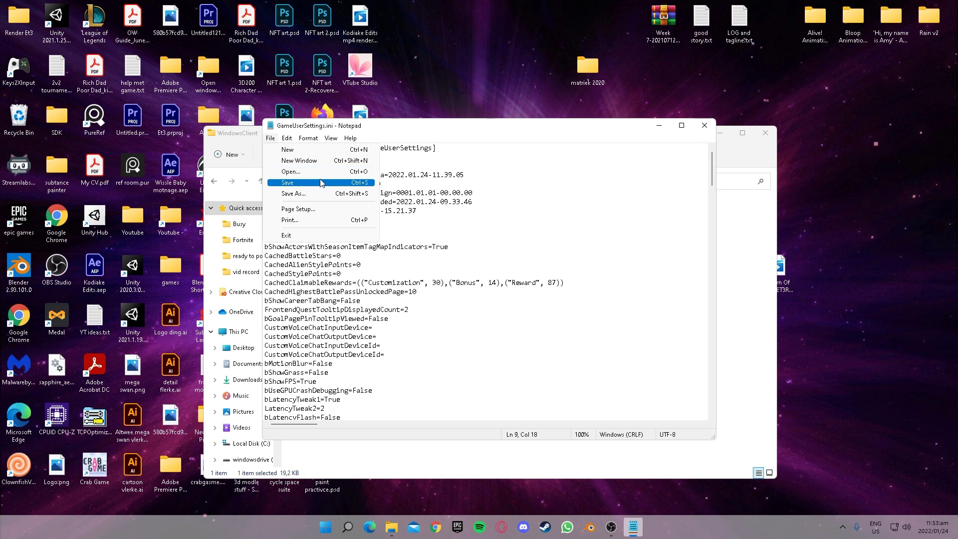
{"action": "left_click", "coordinate": [616, 158]}
{"action": "left_click", "coordinate": [705, 125]}
- Recheck the Read-only attribute of the saved GameUserSettings.ini and close the WindowsClient folder
{"action": "right_click", "coordinate": [405, 226]}
{"action": "left_click", "coordinate": [446, 321]}
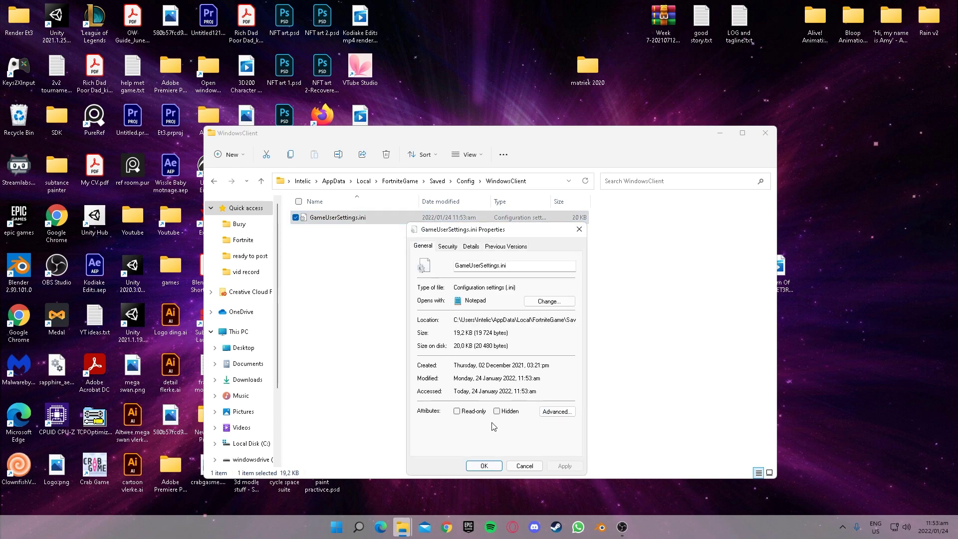
{"action": "left_click", "coordinate": [494, 466]}
{"action": "left_click", "coordinate": [767, 134]}
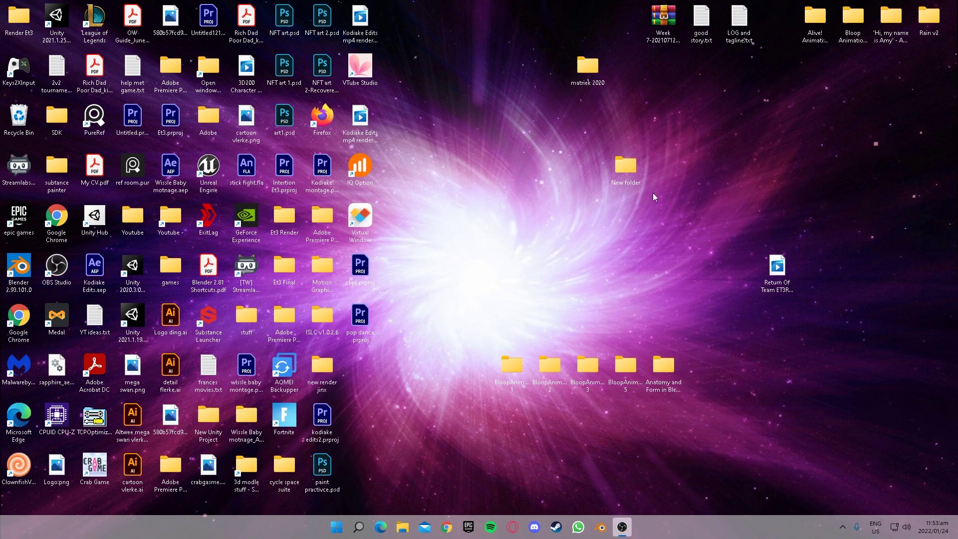
- Open the NVIDIA Control Panel from the desktop and go to the advanced 3D image settings
{"action": "right_click", "coordinate": [507, 240]}
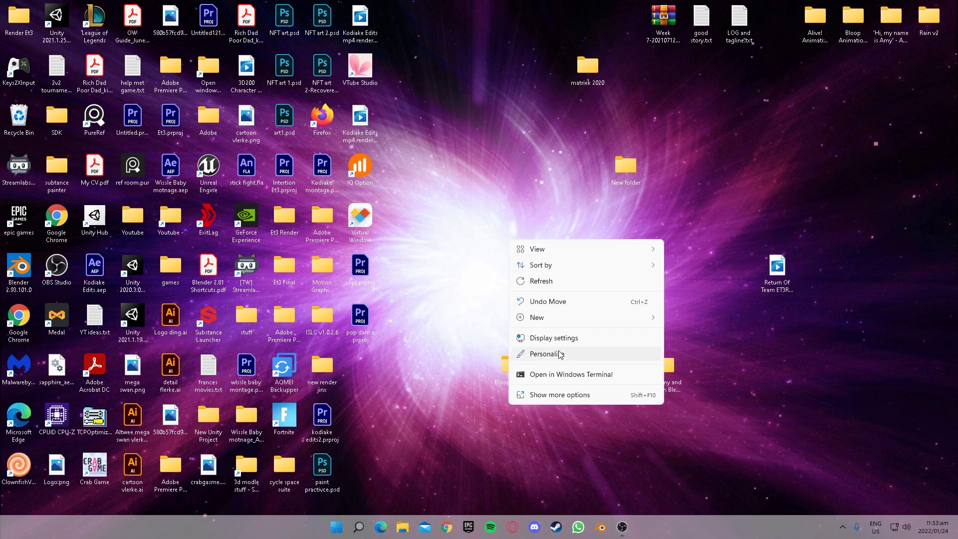
{"action": "left_click", "coordinate": [568, 394]}
{"action": "left_click", "coordinate": [572, 320]}
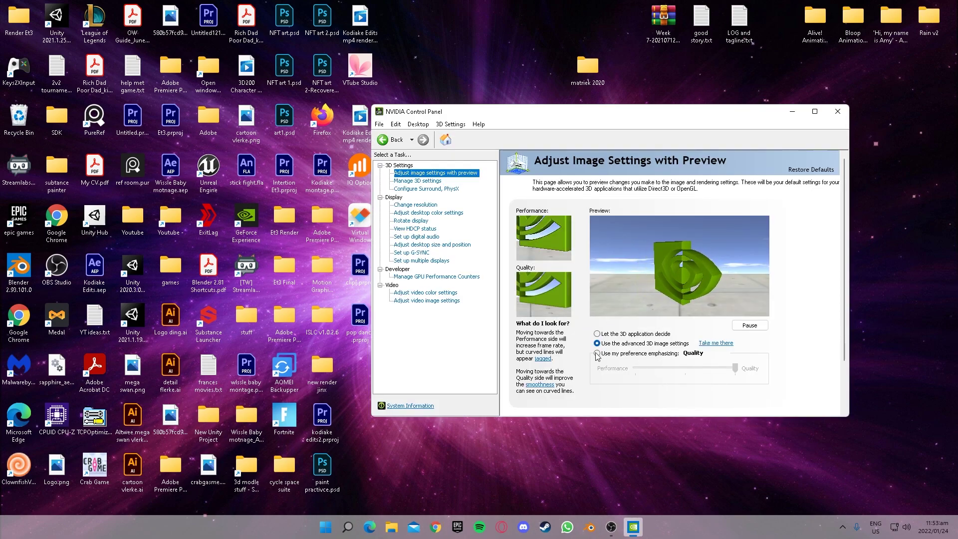
{"action": "left_click", "coordinate": [718, 344]}
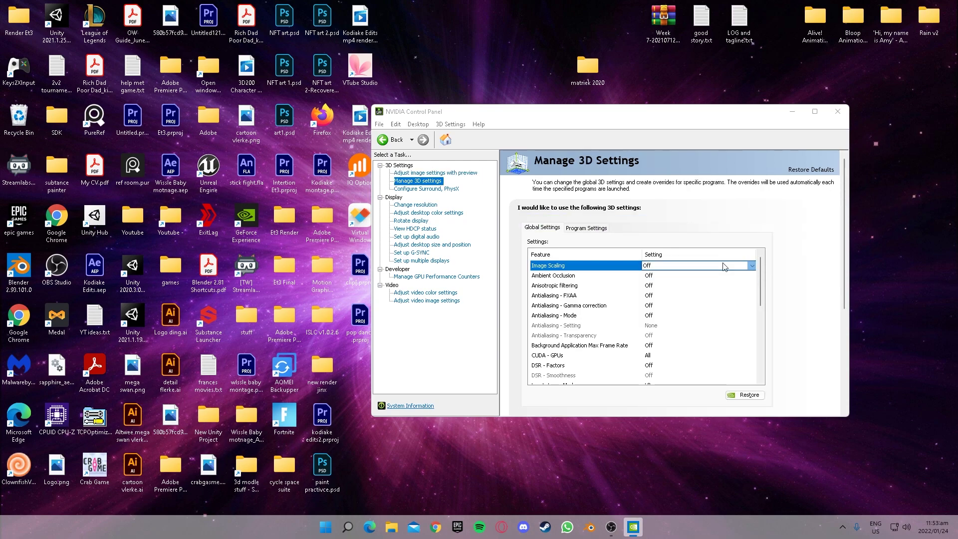
- Turn on Image Scaling in the global 3D settings with 20% sharpening and the overlay indicator, and apply the change
{"action": "left_click", "coordinate": [752, 266]}
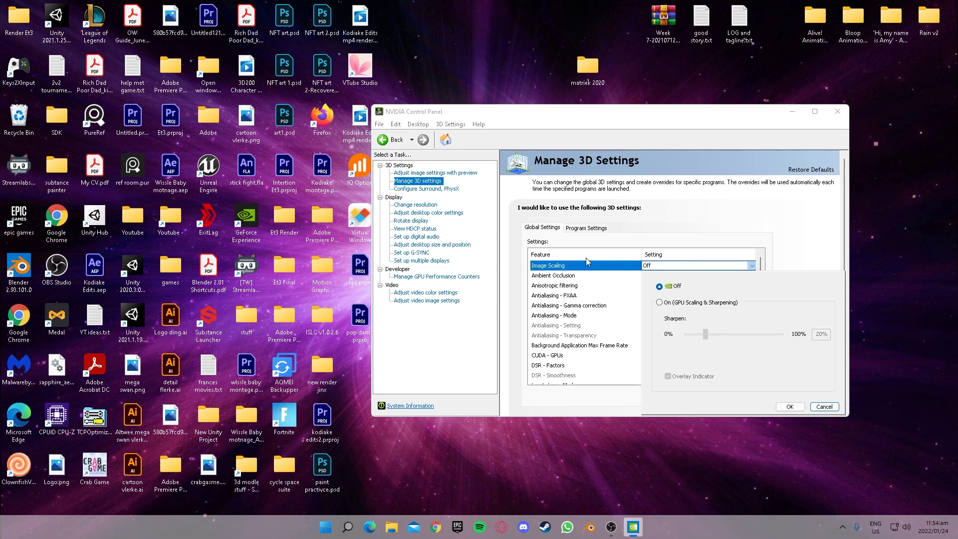
{"action": "left_click", "coordinate": [660, 302]}
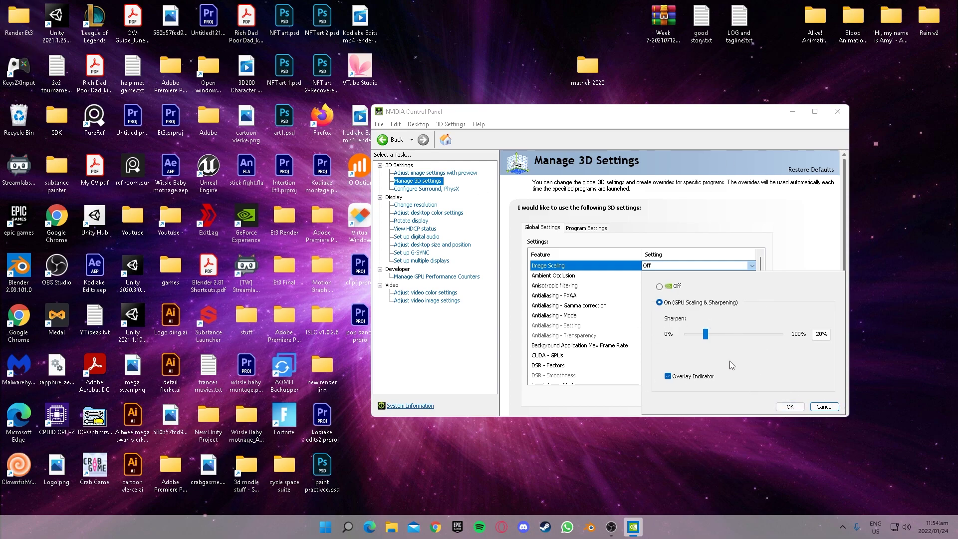
{"action": "left_click", "coordinate": [791, 407]}
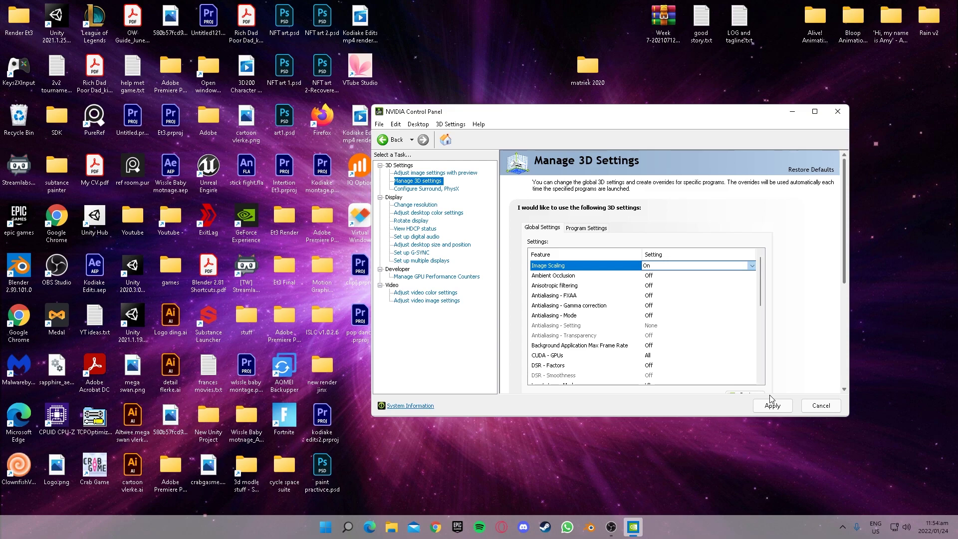
{"action": "left_click", "coordinate": [783, 406]}
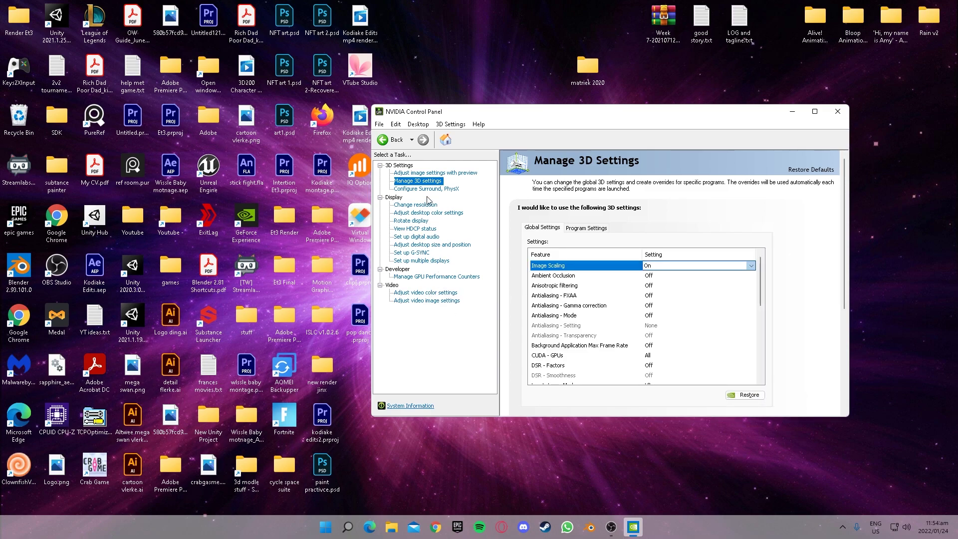
- Review the desktop scaling, resolution and available refresh rates under the desktop size and position settings, and close the NVIDIA Control Panel
{"action": "left_click", "coordinate": [439, 245]}
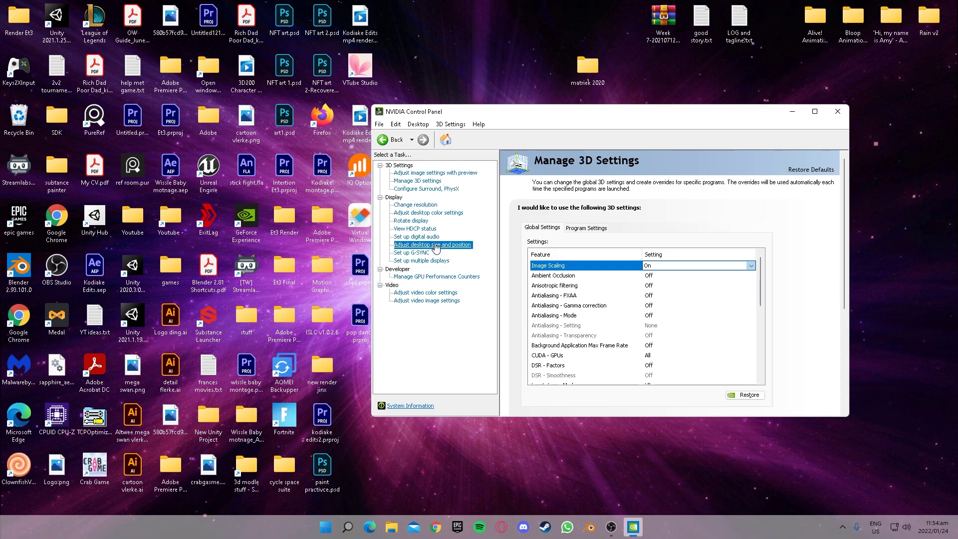
{"action": "scroll", "coordinate": [634, 325], "scroll_direction": "down", "scroll_amount": 5}
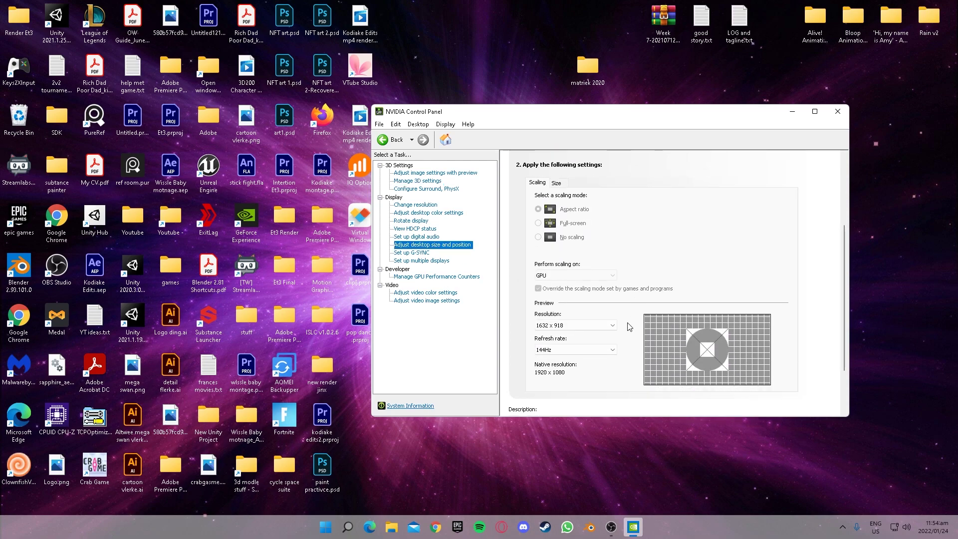
{"action": "scroll", "coordinate": [662, 234], "scroll_direction": "down", "scroll_amount": 2}
{"action": "scroll", "coordinate": [654, 289], "scroll_direction": "up", "scroll_amount": 2}
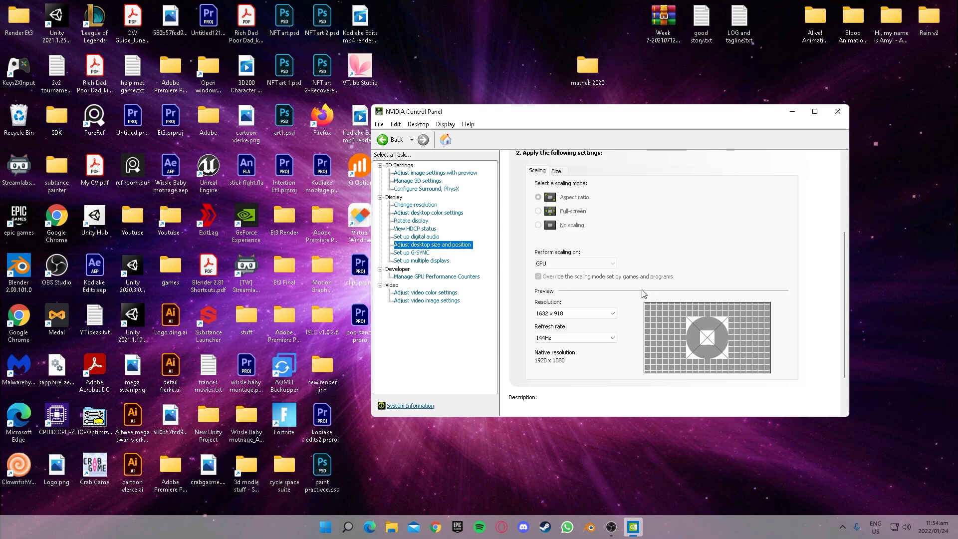
{"action": "left_click", "coordinate": [613, 338]}
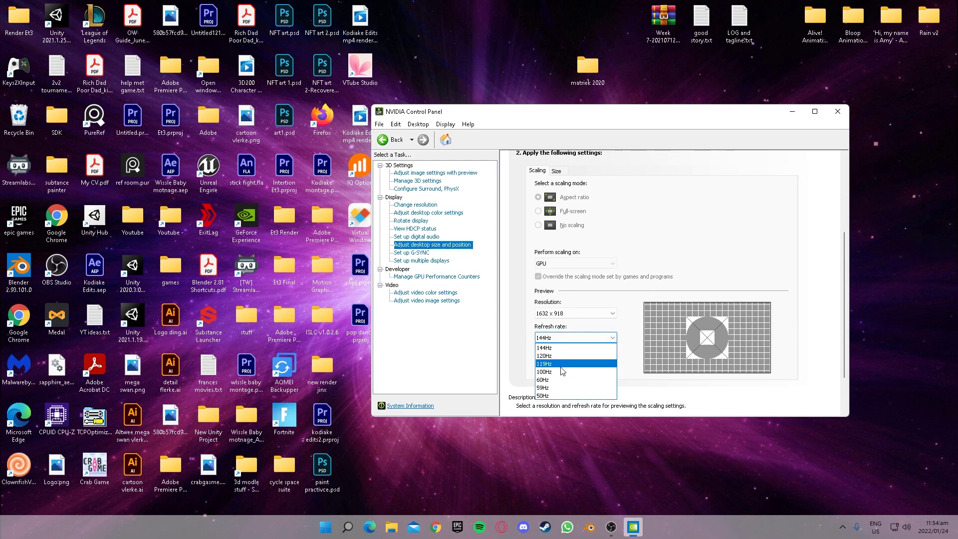
{"action": "left_click", "coordinate": [594, 338]}
{"action": "scroll", "coordinate": [702, 293], "scroll_direction": "up", "scroll_amount": 4}
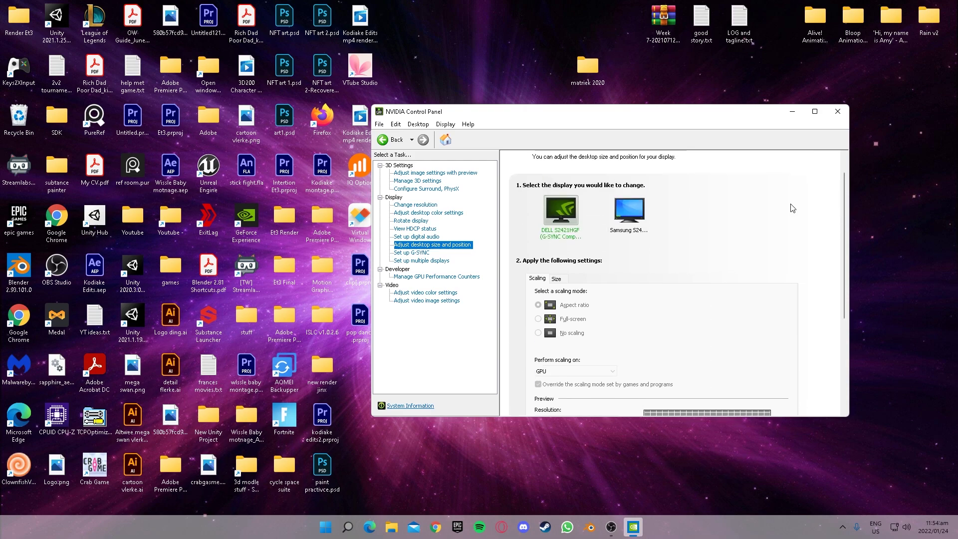
{"action": "left_click", "coordinate": [847, 107]}
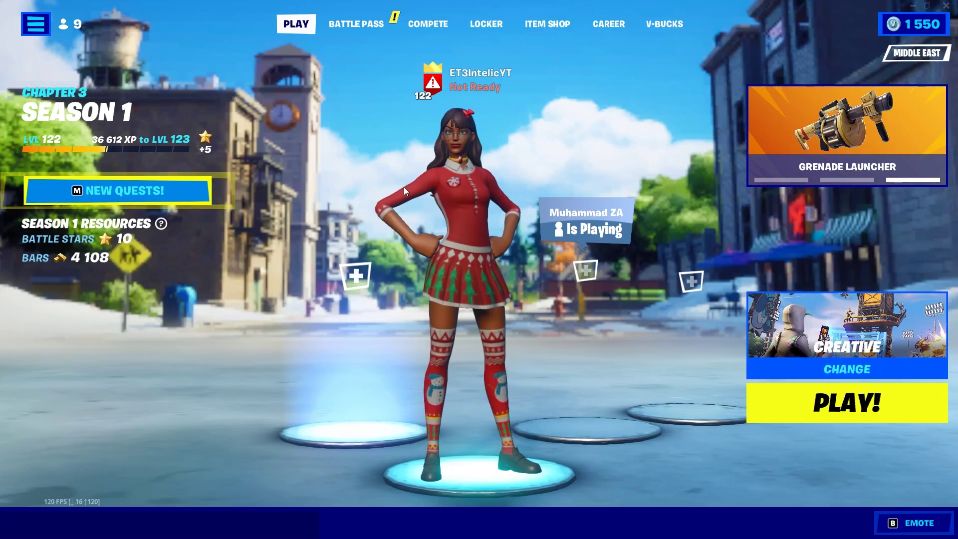
- Switch to Fortnite, review the display resolution in its video settings, and return to the lobby
{"action": "left_click", "coordinate": [49, 28]}
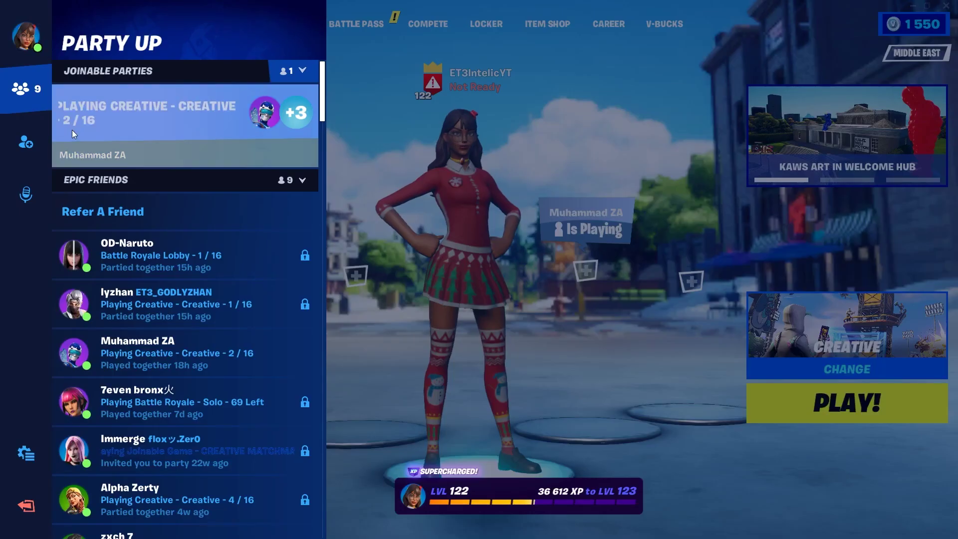
{"action": "left_click", "coordinate": [24, 444]}
{"action": "left_click", "coordinate": [173, 82]}
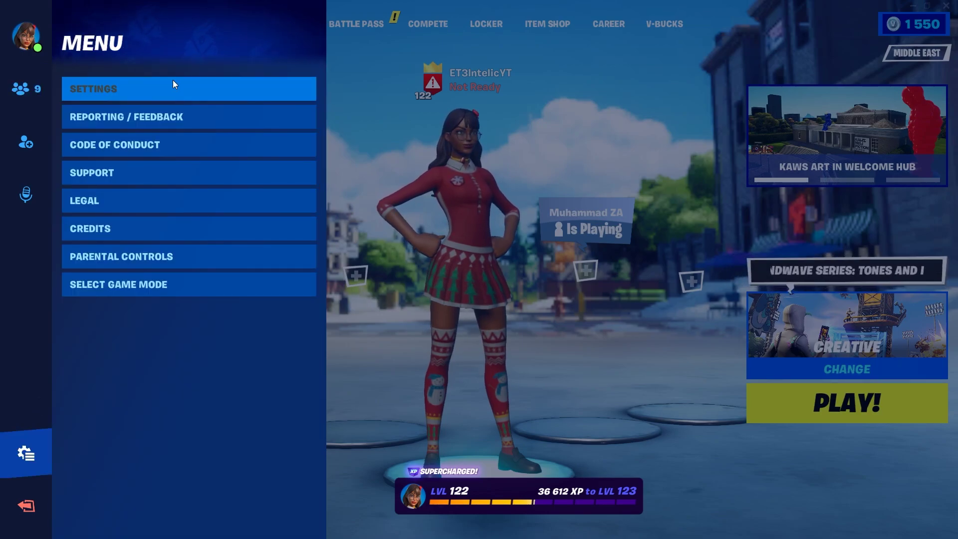
{"action": "left_click", "coordinate": [277, 115]}
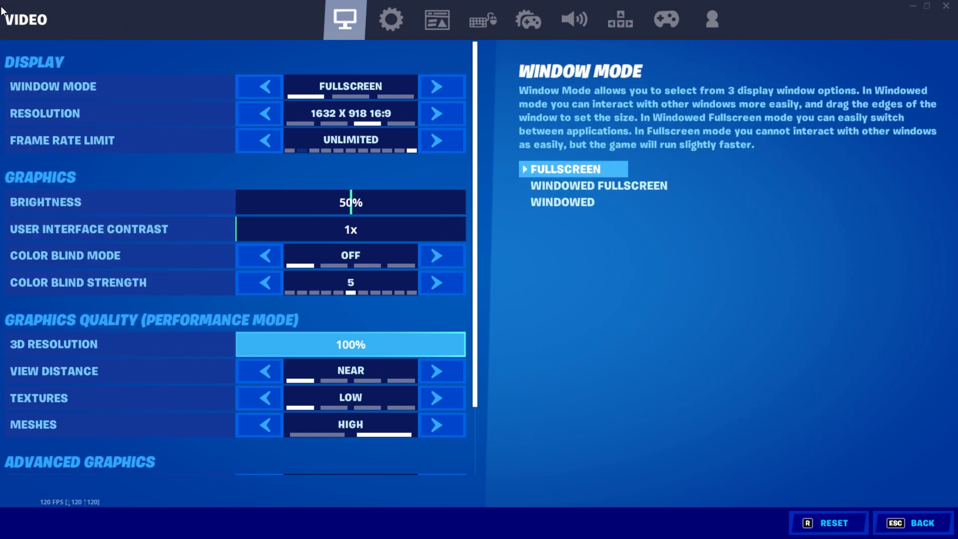
{"action": "left_click", "coordinate": [914, 530]}
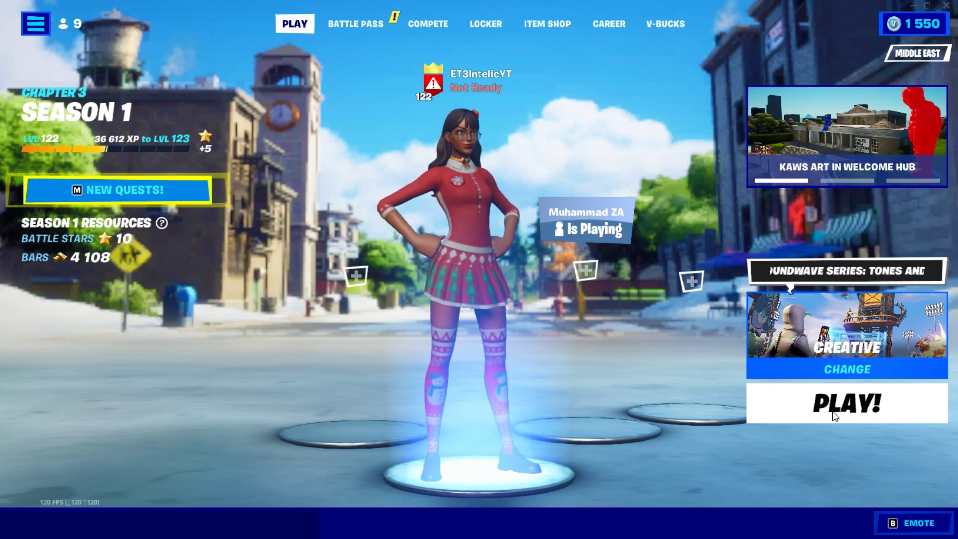
- Start a Creative match and practise building and editing wooden walls, floors, ramps and roofs to test the game's performance
{"action": "left_click", "coordinate": [848, 403]}
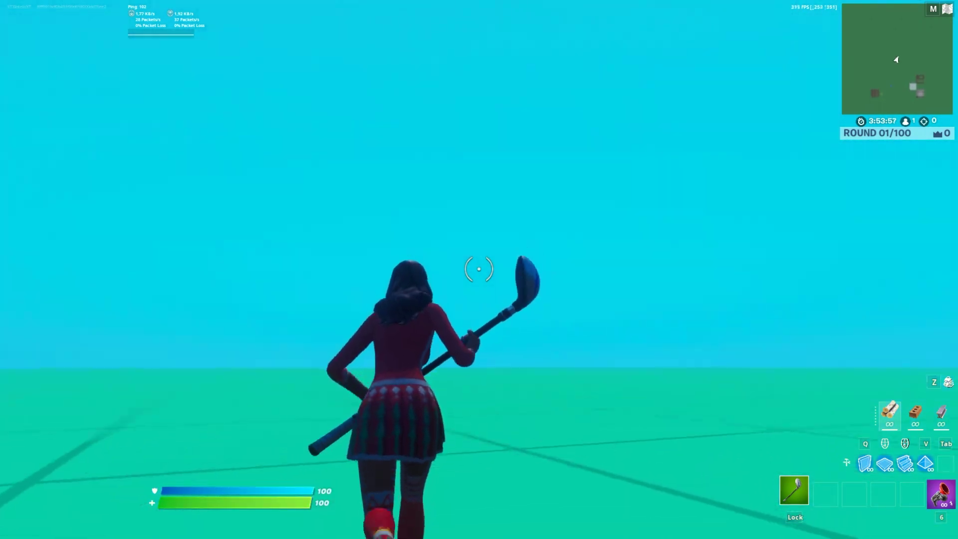
{"action": "key", "text": "v"}
{"action": "left_click", "coordinate": [479, 269]}
{"action": "key", "text": "q"}
{"action": "left_click", "coordinate": [479, 269]}
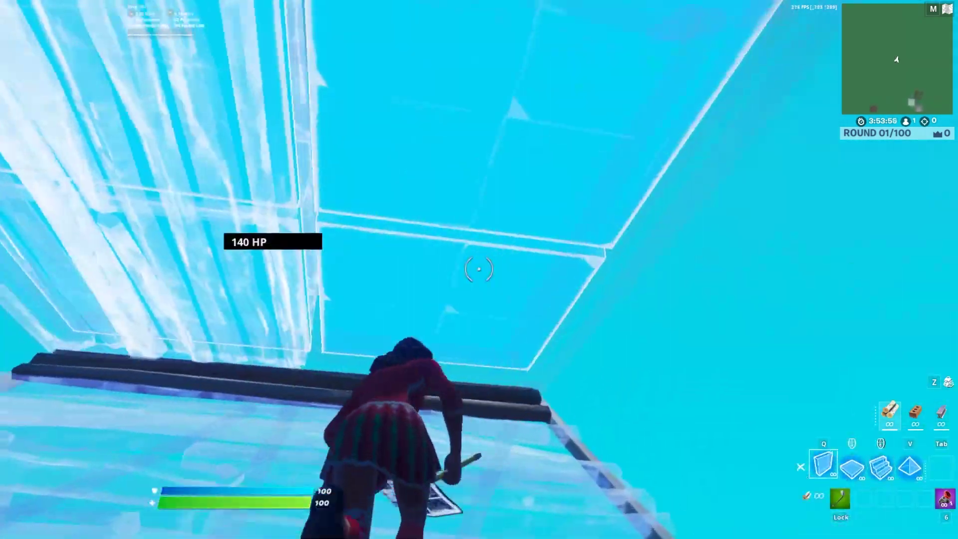
{"action": "left_click", "coordinate": [479, 270]}
{"action": "key", "text": "v"}
{"action": "left_click", "coordinate": [479, 270]}
{"action": "key", "text": "Caps_Lock"}
{"action": "left_click", "coordinate": [479, 270]}
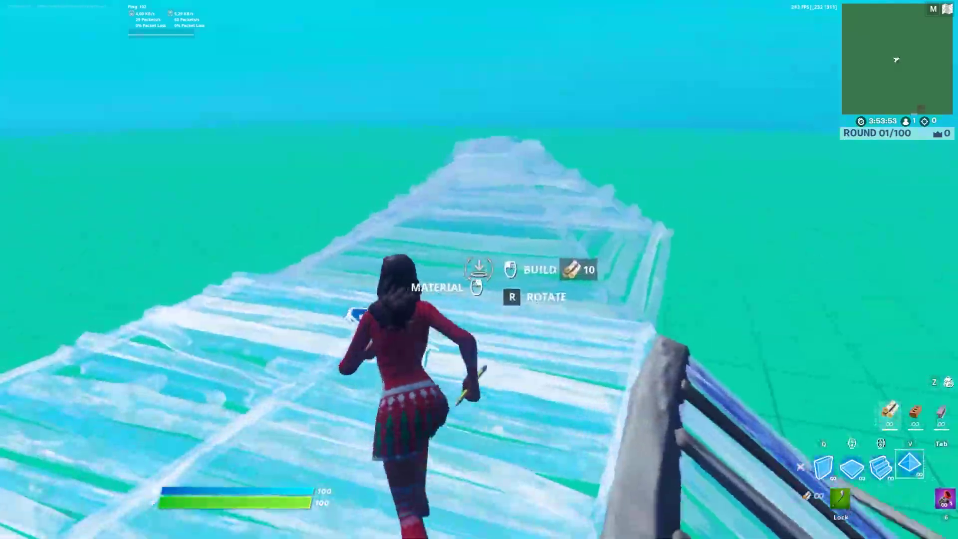
{"action": "key", "text": "v"}
{"action": "left_click", "coordinate": [479, 270]}
{"action": "key", "text": "Caps_Lock"}
{"action": "key", "text": "v"}
{"action": "left_click", "coordinate": [480, 269]}
{"action": "key", "text": "Caps_Lock"}
{"action": "key", "text": "v"}
{"action": "key", "text": "q"}
{"action": "left_click", "coordinate": [479, 269]}
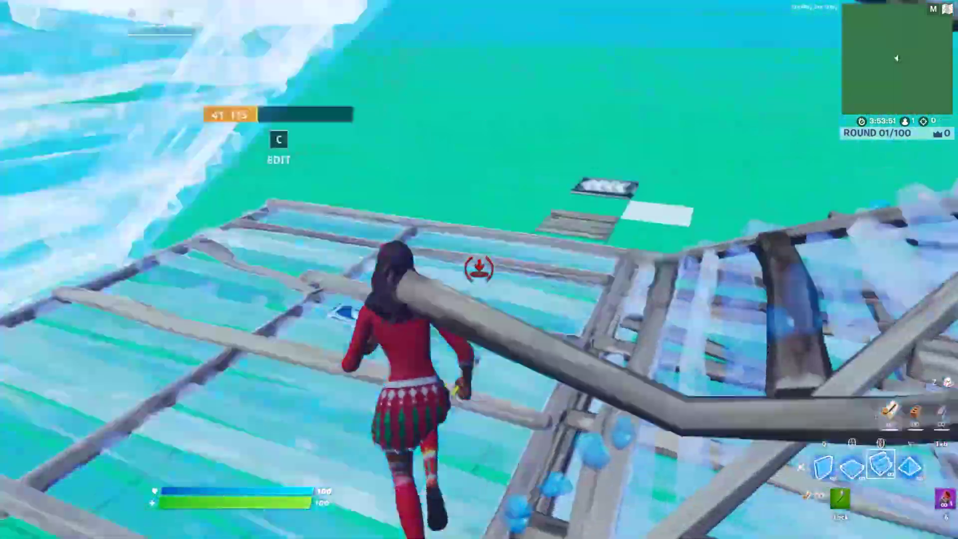
{"action": "key", "text": "Caps_Lock"}
{"action": "key", "text": "v"}
{"action": "left_click", "coordinate": [480, 269]}
{"action": "key", "text": "Caps_Lock"}
{"action": "key", "text": "q"}
{"action": "left_click", "coordinate": [480, 269]}
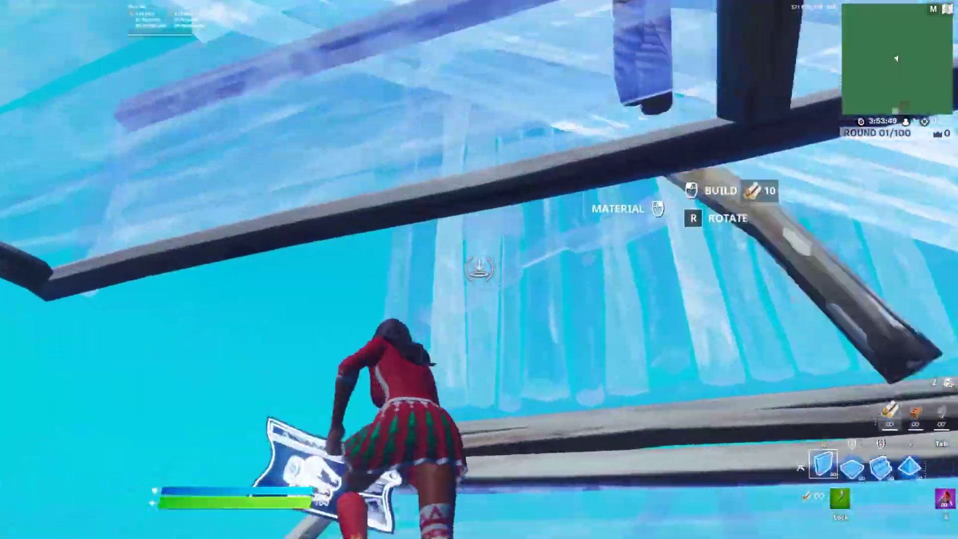
{"action": "left_click", "coordinate": [480, 269]}
{"action": "left_click", "coordinate": [479, 270]}
{"action": "left_click", "coordinate": [479, 270]}
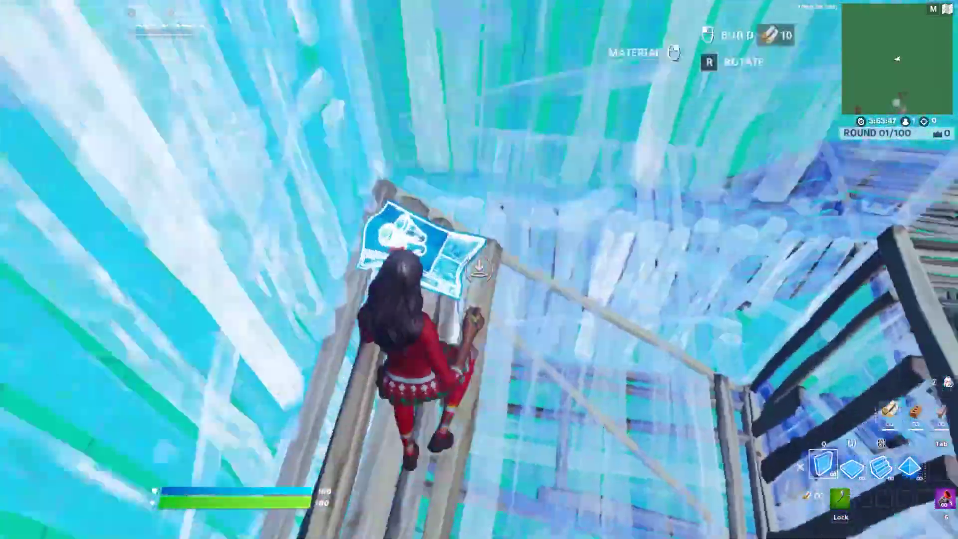
{"action": "key", "text": "c"}
{"action": "left_click", "coordinate": [479, 270]}
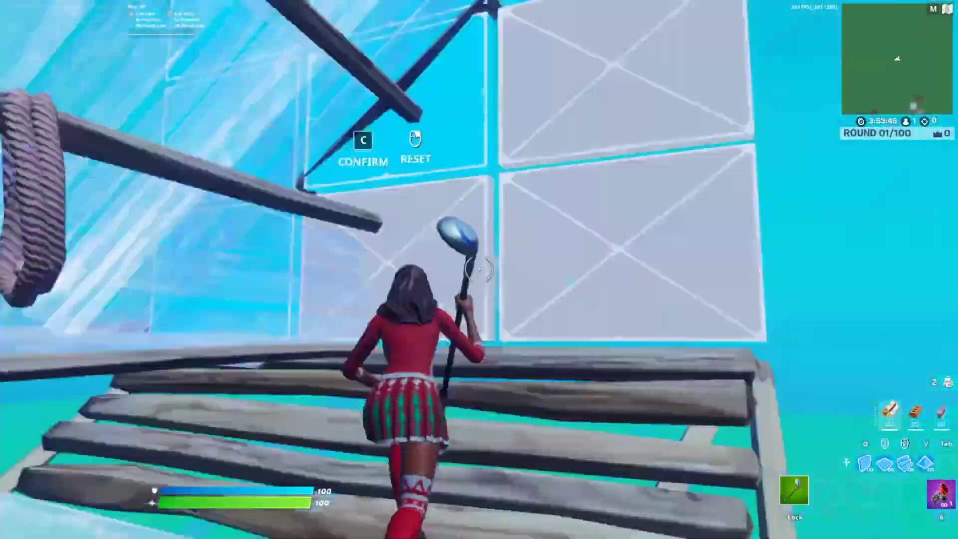
{"action": "key", "text": "c"}
{"action": "left_click", "coordinate": [480, 269]}
{"action": "key", "text": "v"}
{"action": "left_click", "coordinate": [479, 270]}
{"action": "key", "text": "q"}
{"action": "left_click", "coordinate": [479, 269]}
{"action": "key", "text": "Caps_Lock"}
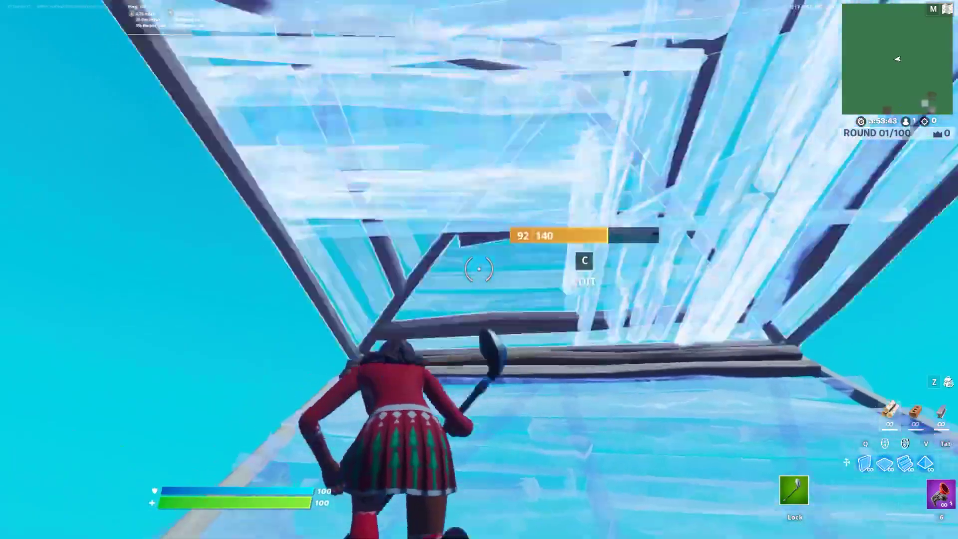
{"action": "key", "text": "c"}
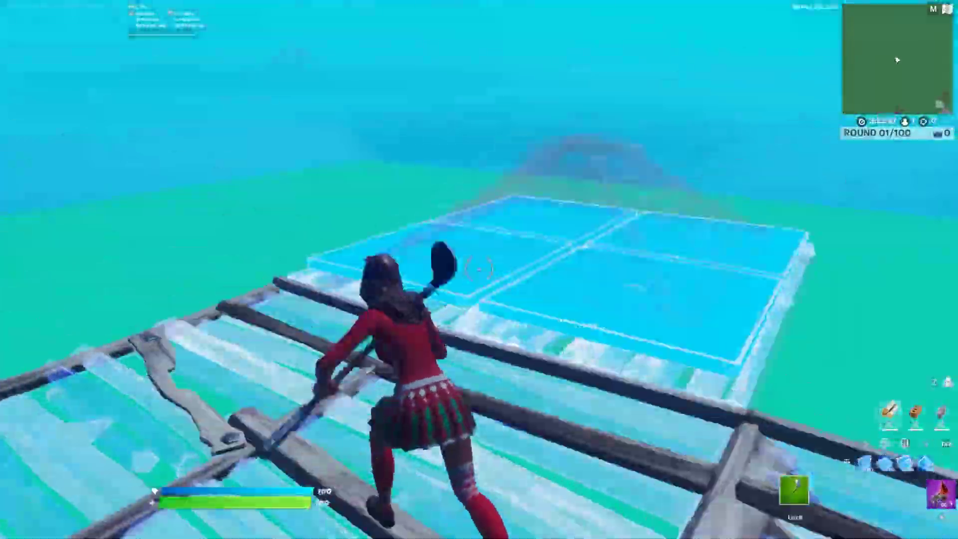
{"action": "left_click", "coordinate": [479, 270]}
{"action": "left_click", "coordinate": [479, 270]}
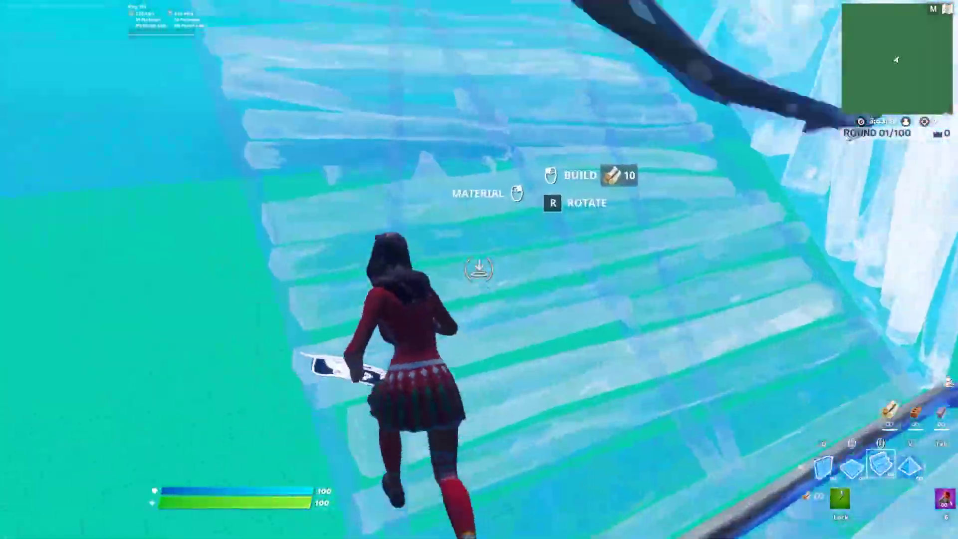
{"action": "left_click", "coordinate": [480, 269]}
{"action": "key", "text": "Caps_Lock"}
{"action": "key", "text": "q"}
{"action": "left_click", "coordinate": [480, 270]}
{"action": "left_click", "coordinate": [479, 270]}
{"action": "left_click", "coordinate": [479, 269]}
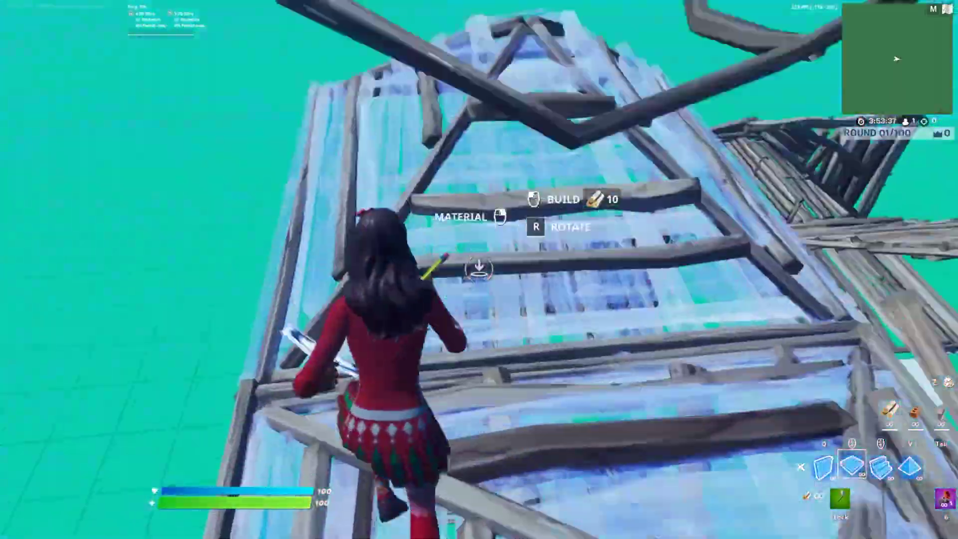
{"action": "left_click", "coordinate": [479, 270]}
{"action": "left_click", "coordinate": [479, 269]}
{"action": "key", "text": "q"}
{"action": "left_click", "coordinate": [479, 270]}
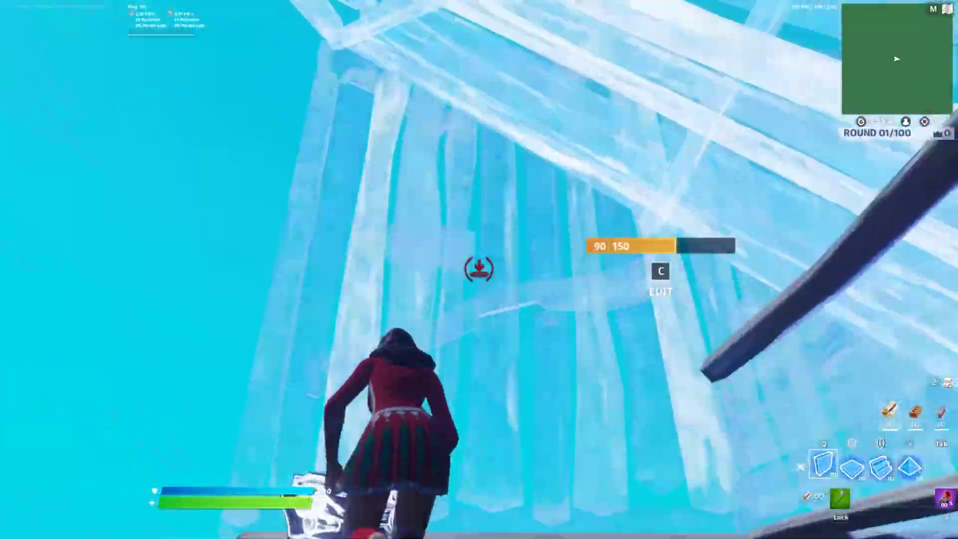
{"action": "key", "text": "space"}
{"action": "left_click", "coordinate": [479, 270]}
{"action": "key", "text": "v"}
{"action": "left_click", "coordinate": [479, 269]}
{"action": "key", "text": "Caps_Lock"}
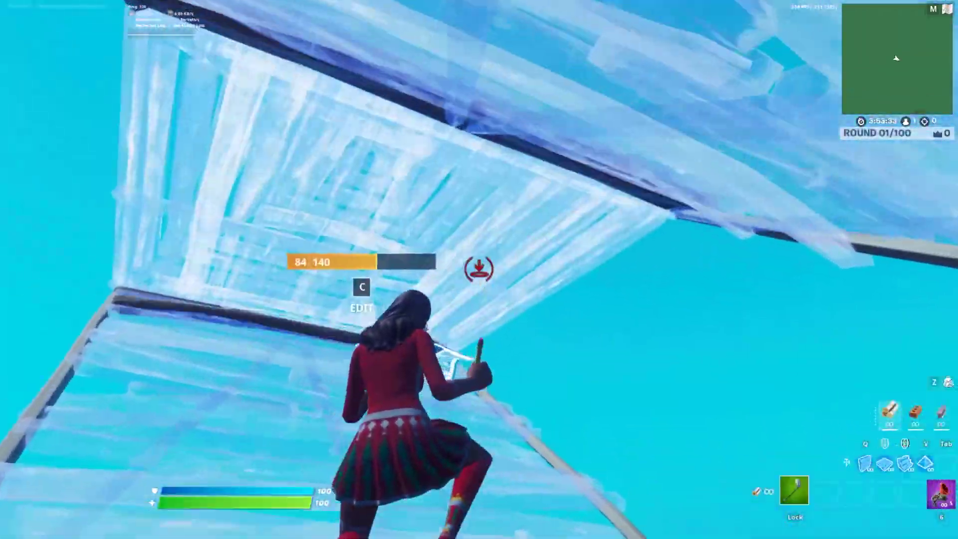
{"action": "key", "text": "q"}
{"action": "left_click", "coordinate": [479, 269]}
{"action": "key", "text": "c"}
{"action": "left_click", "coordinate": [480, 269]}
{"action": "key", "text": "c"}
{"action": "key", "text": "v"}
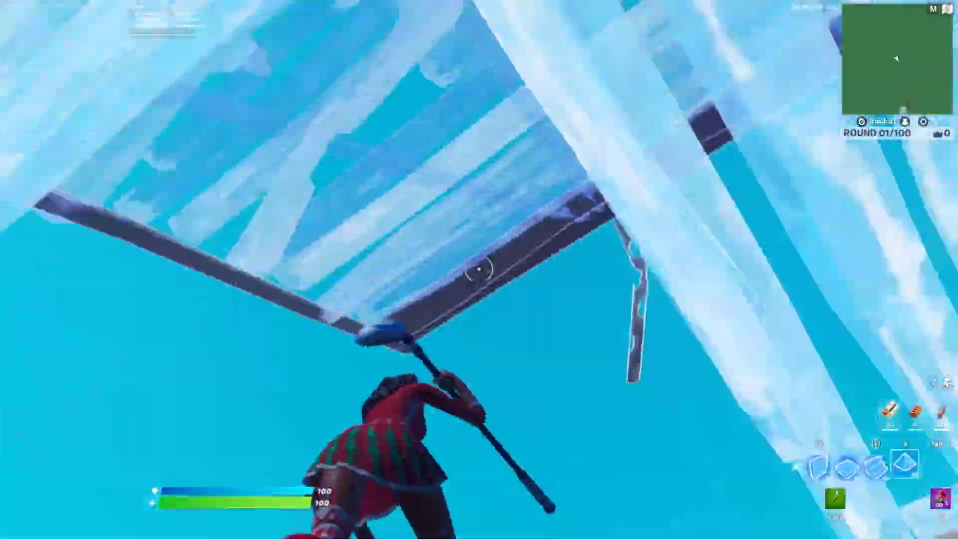
{"action": "left_click", "coordinate": [479, 270]}
{"action": "left_click", "coordinate": [479, 270]}
{"action": "key", "text": "q"}
{"action": "left_click", "coordinate": [479, 270]}
{"action": "left_click", "coordinate": [479, 270]}
{"action": "key", "text": "c"}
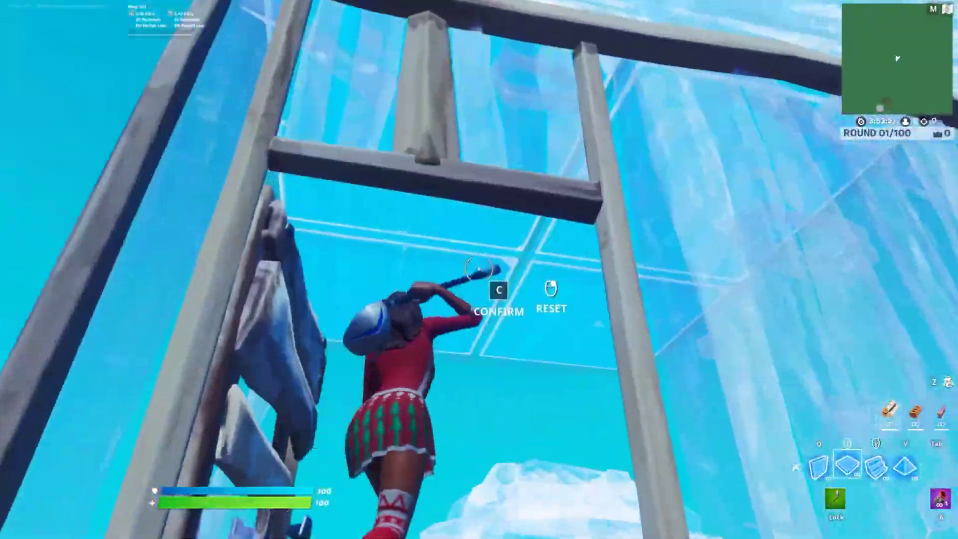
{"action": "left_click", "coordinate": [479, 270]}
{"action": "key", "text": "c"}
{"action": "key", "text": "c"}
{"action": "left_click", "coordinate": [479, 270]}
{"action": "key", "text": "c"}
{"action": "left_click", "coordinate": [480, 269]}
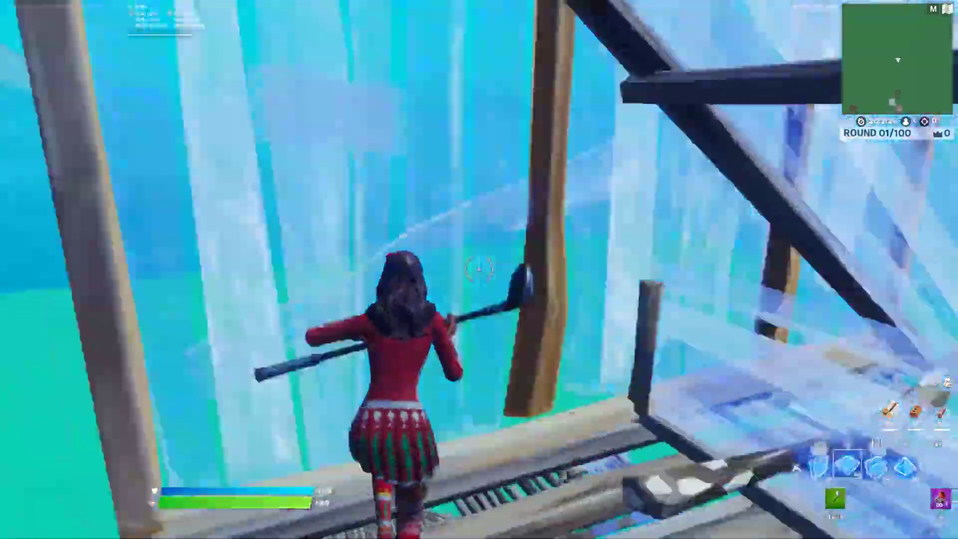
{"action": "left_click", "coordinate": [480, 270]}
{"action": "key", "text": "q"}
{"action": "left_click", "coordinate": [480, 269]}
{"action": "key", "text": "q"}
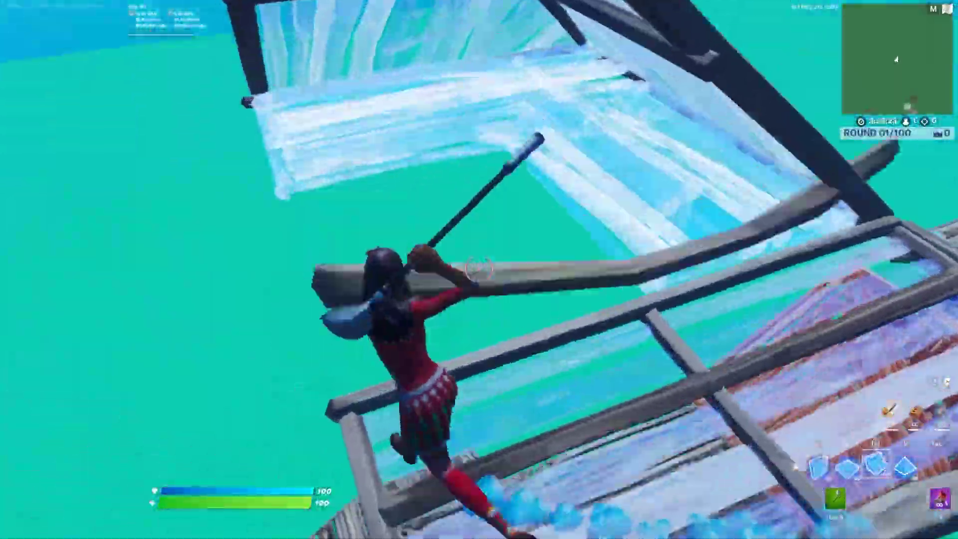
{"action": "key", "text": "q"}
{"action": "left_click", "coordinate": [479, 269]}
{"action": "left_click", "coordinate": [479, 269]}
{"action": "key", "text": "F2"}
{"action": "left_click", "coordinate": [479, 270]}
{"action": "key", "text": "c"}
{"action": "key", "text": "c"}
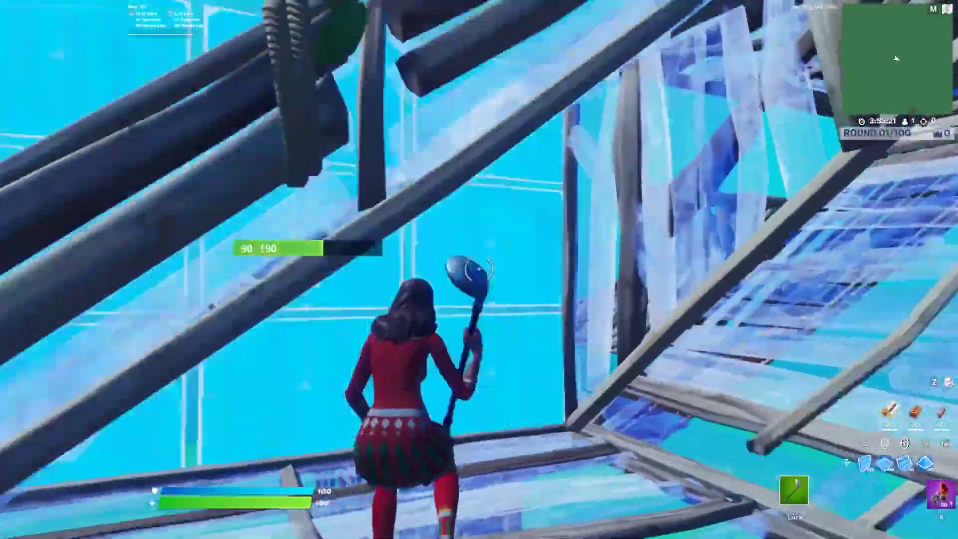
{"action": "key", "text": "F3"}
{"action": "left_click", "coordinate": [479, 269]}
{"action": "key", "text": "f"}
{"action": "key", "text": "q"}
{"action": "left_click", "coordinate": [479, 270]}
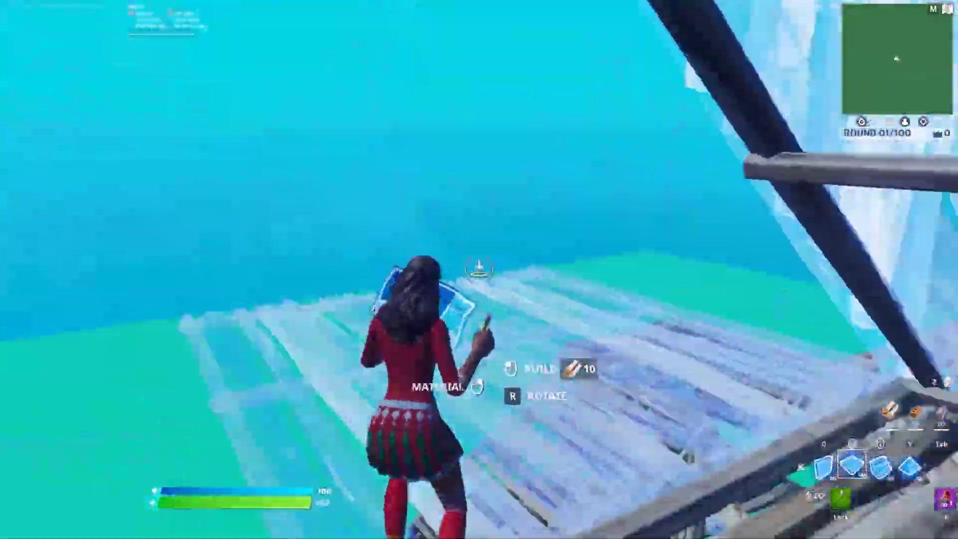
{"action": "left_click", "coordinate": [480, 270]}
{"action": "key", "text": "f"}
{"action": "key", "text": "F3"}
{"action": "key", "text": "q"}
{"action": "left_click", "coordinate": [479, 270]}
{"action": "key", "text": "f"}
{"action": "key", "text": "F3"}
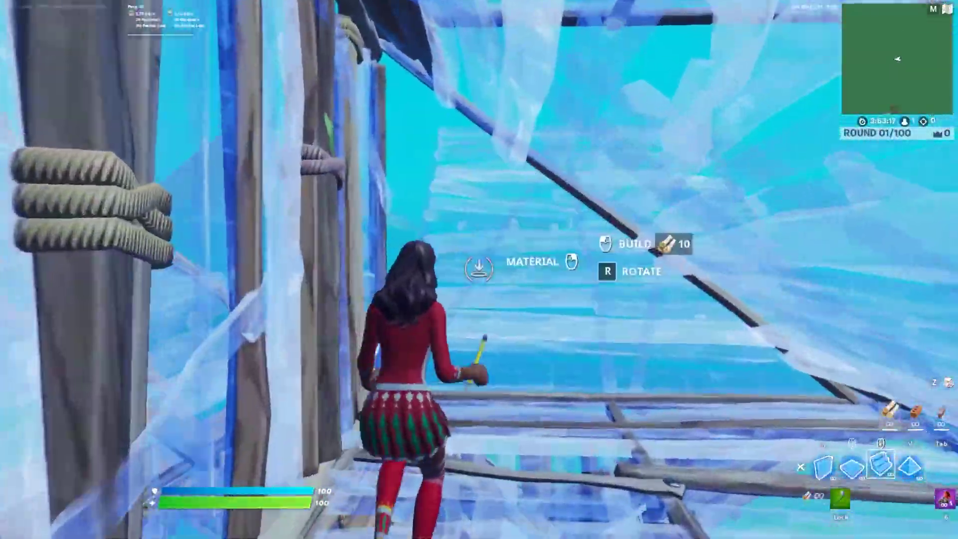
{"action": "key", "text": "F2"}
{"action": "left_click", "coordinate": [479, 270]}
{"action": "key", "text": "f"}
{"action": "key", "text": "F2"}
{"action": "left_click", "coordinate": [479, 269]}
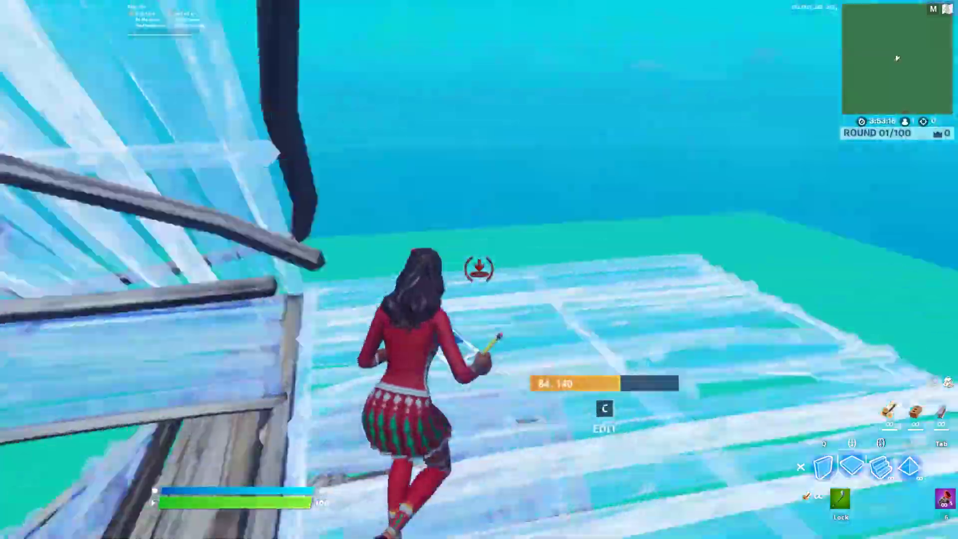
{"action": "key", "text": "q"}
{"action": "left_click", "coordinate": [479, 269]}
{"action": "key", "text": "f"}
{"action": "left_click", "coordinate": [479, 269]}
{"action": "key", "text": "f"}
{"action": "key", "text": "F2"}
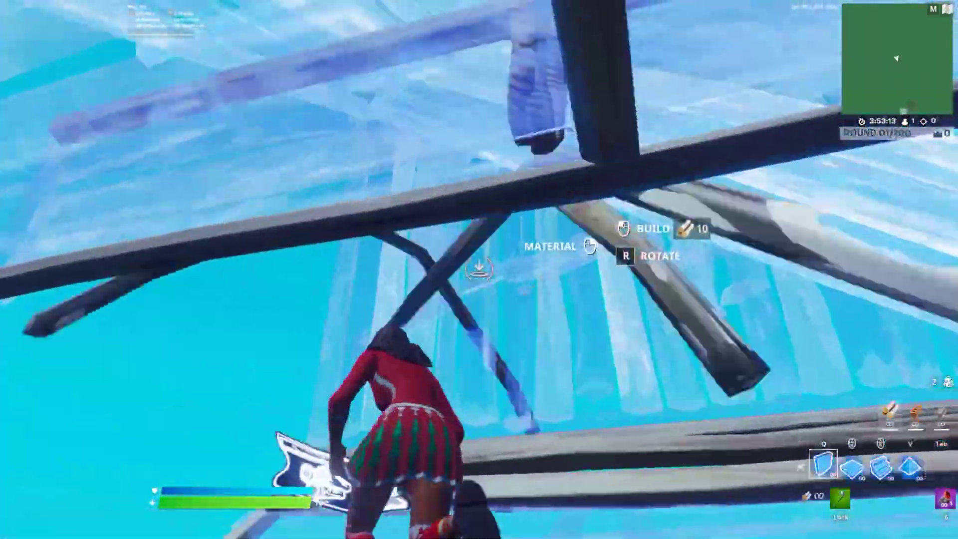
{"action": "left_click", "coordinate": [480, 270]}
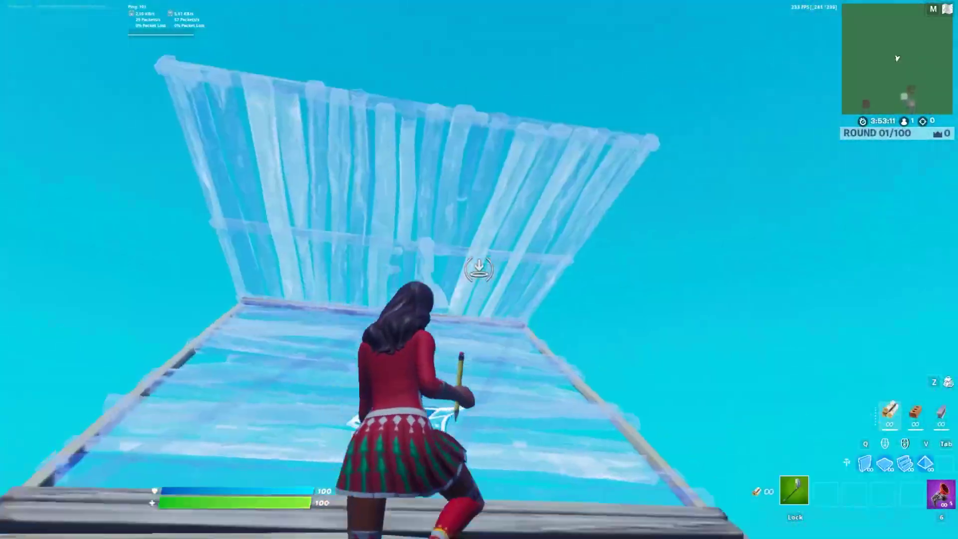